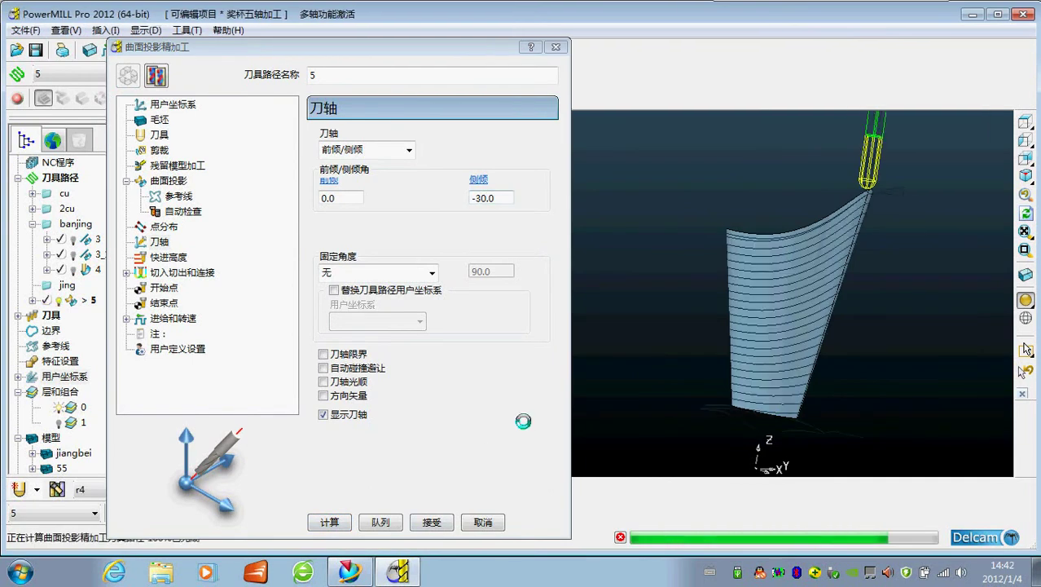
Examine the calculated toolpath 5 around the cup surface, attaching the tool near the upper and lower edges to check its tilt
middle_drag(604, 400, 789, 245)
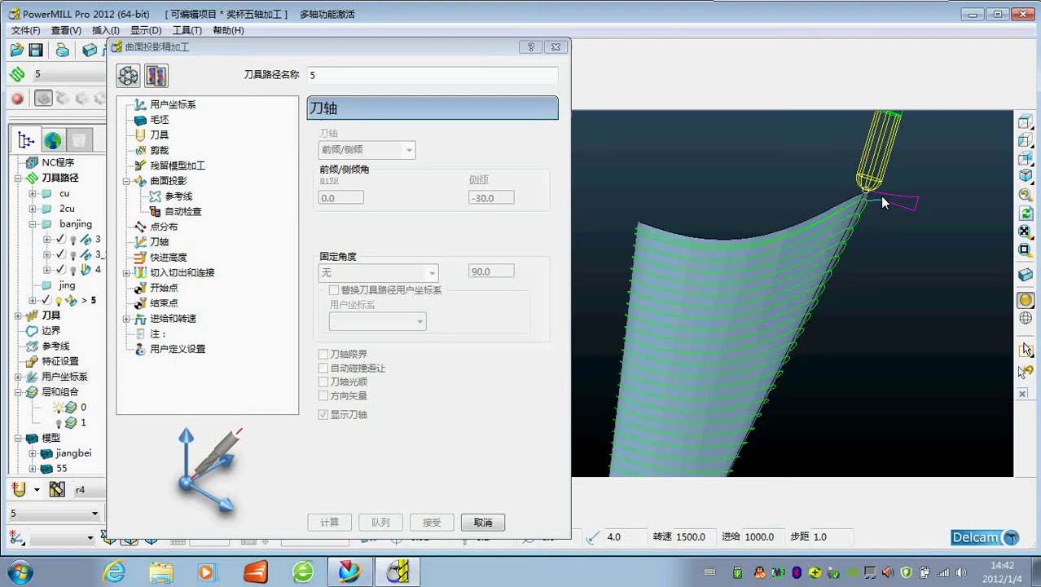
right_click(883, 202)
click(896, 51)
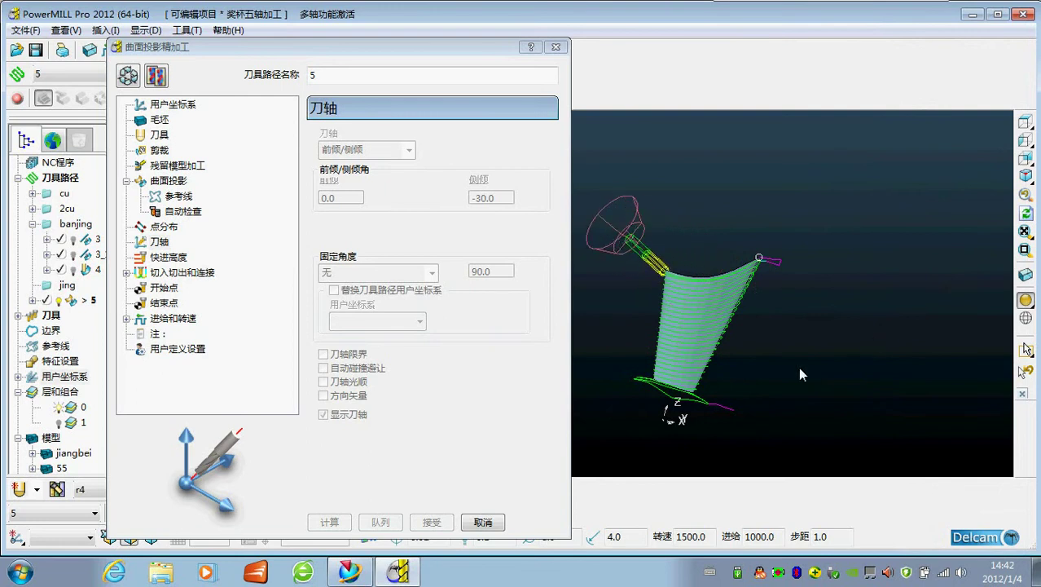
scroll(690, 408, up, 4)
mouse_move(706, 385)
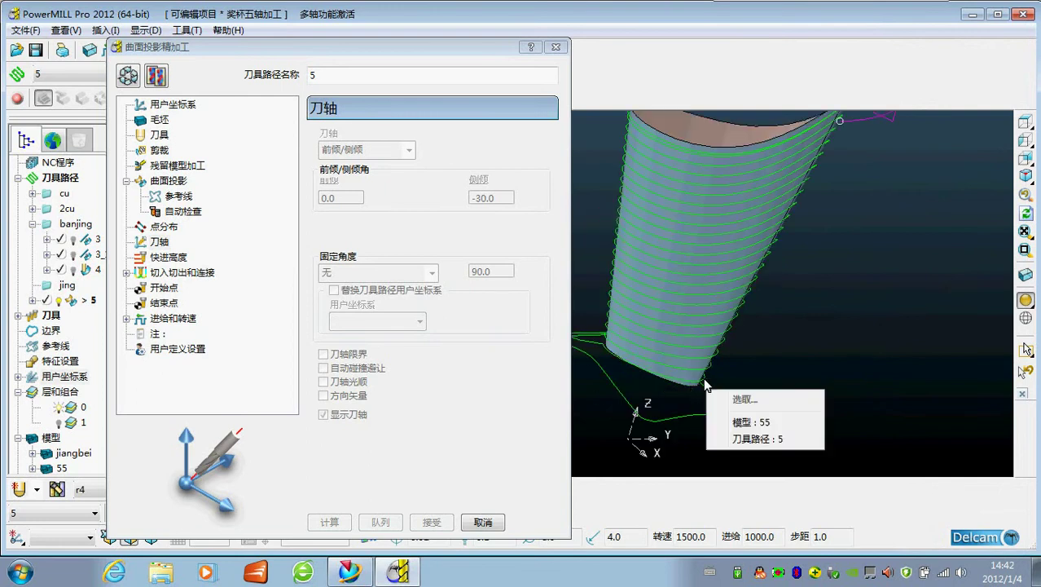
click(753, 438)
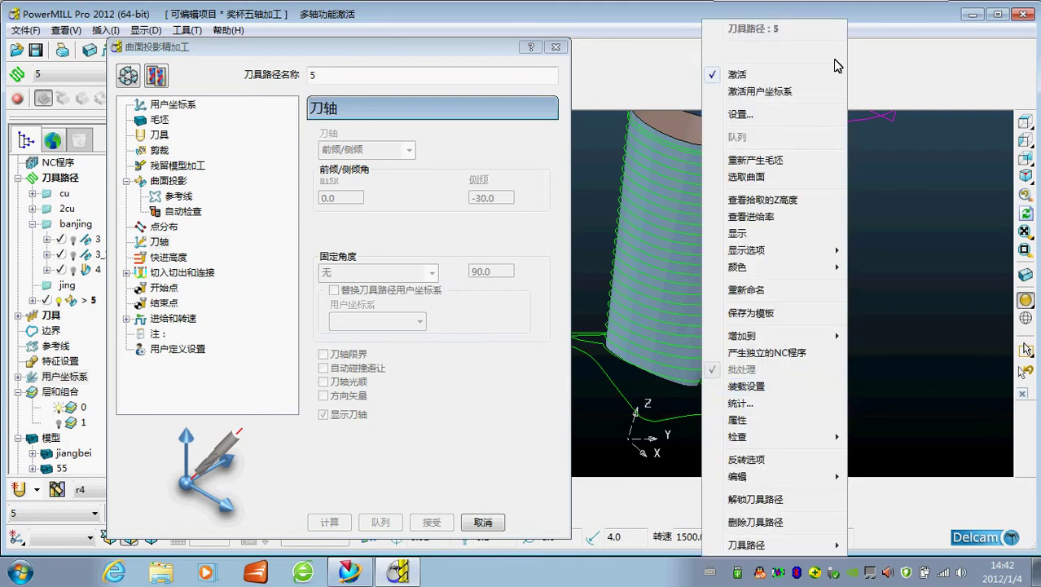
click(797, 57)
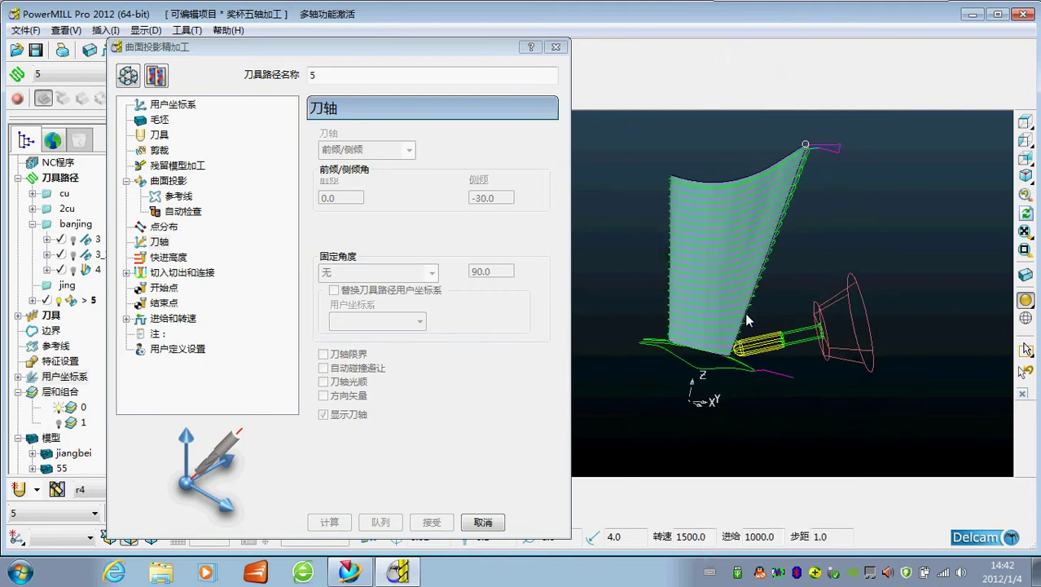
middle_drag(743, 337, 697, 395)
middle_drag(909, 434, 933, 429)
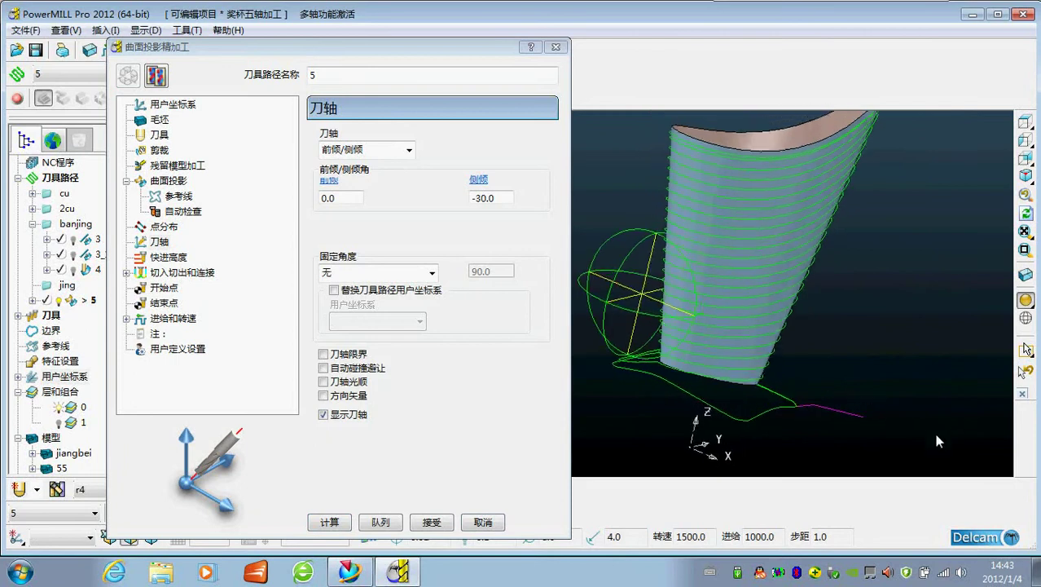
Enable the V distance limit for the reference pattern, set its end to 30 and preview the pattern
click(178, 195)
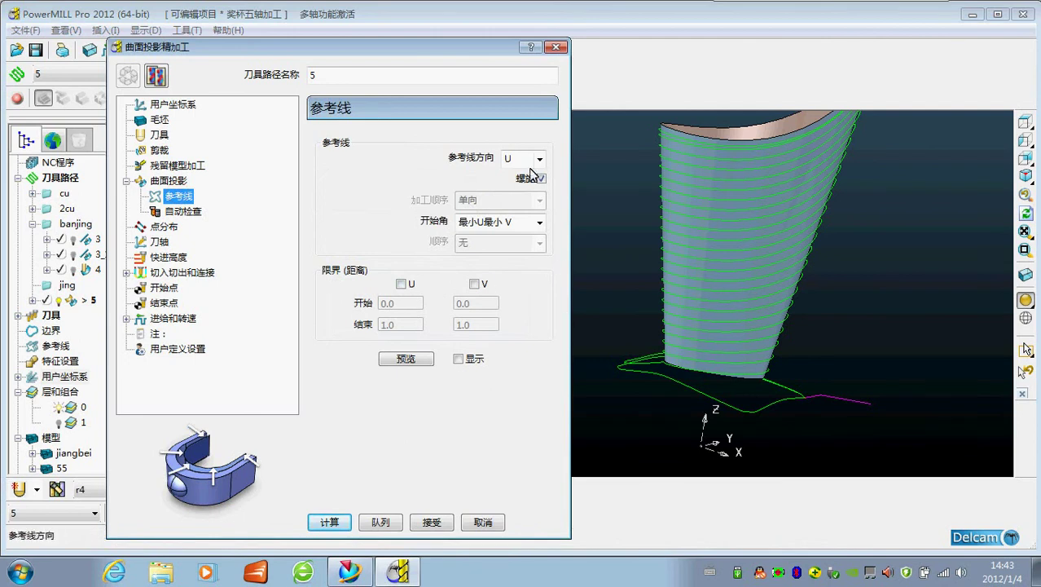
click(475, 283)
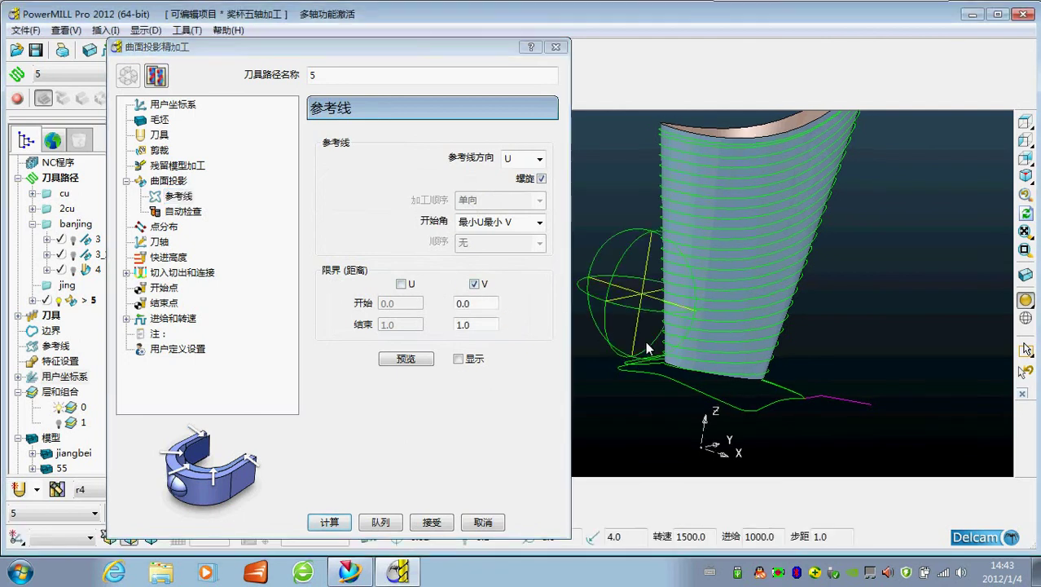
click(425, 359)
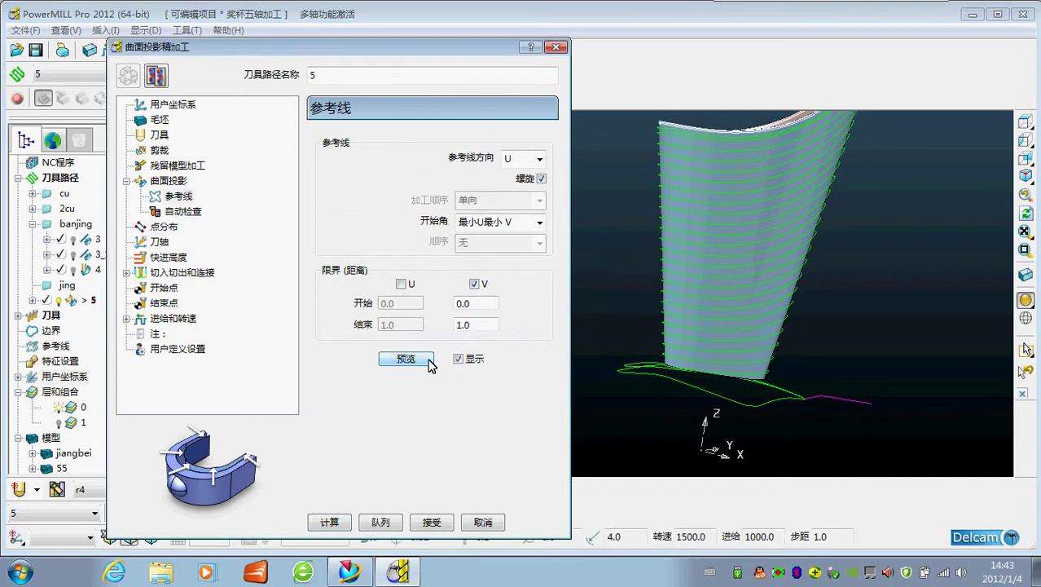
drag(486, 324, 410, 330)
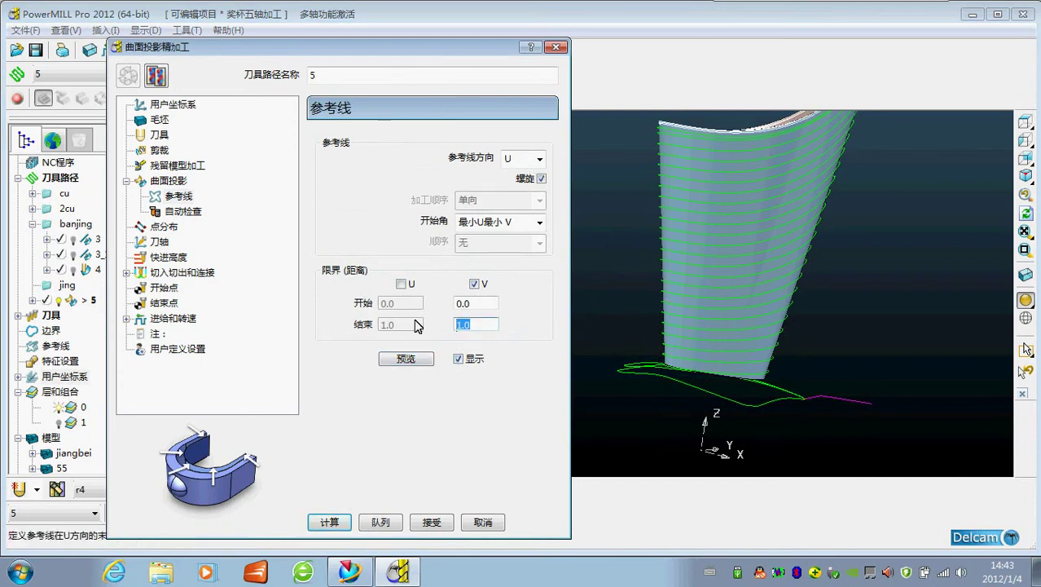
text(30)
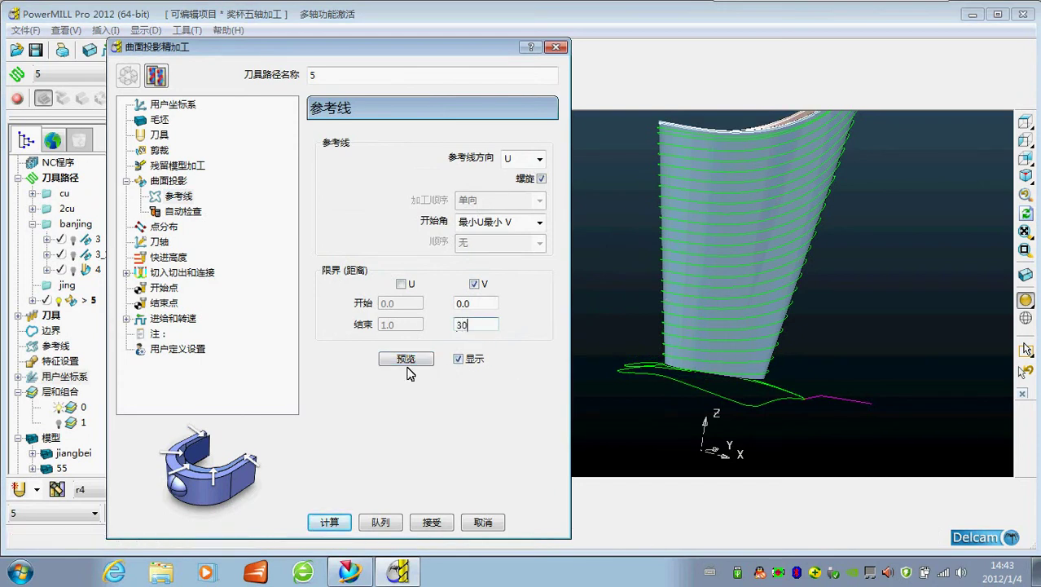
click(412, 363)
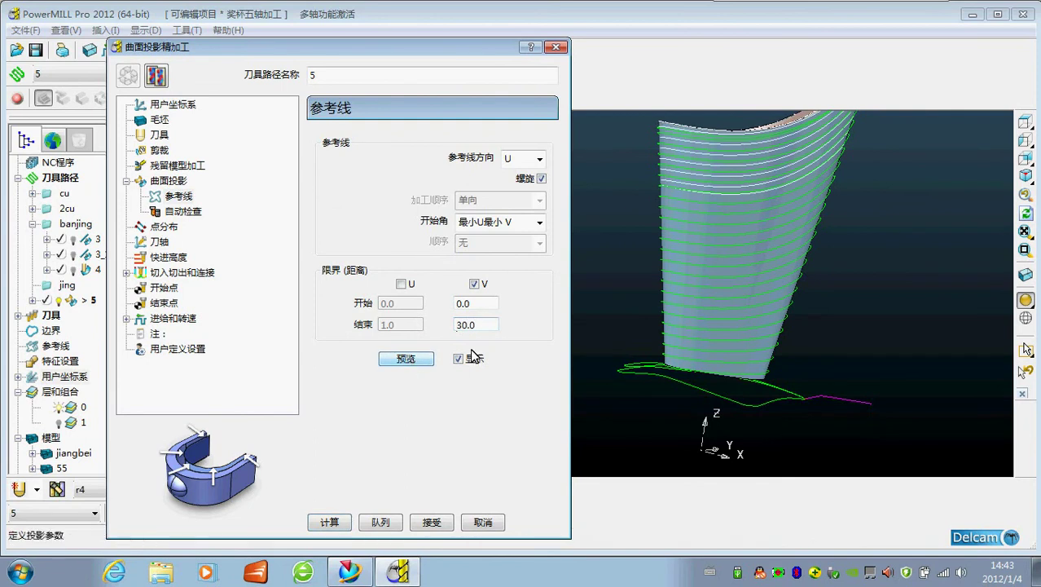
Preview the reference pattern with the V limit's end distance at 50 and at 100
drag(488, 325, 433, 329)
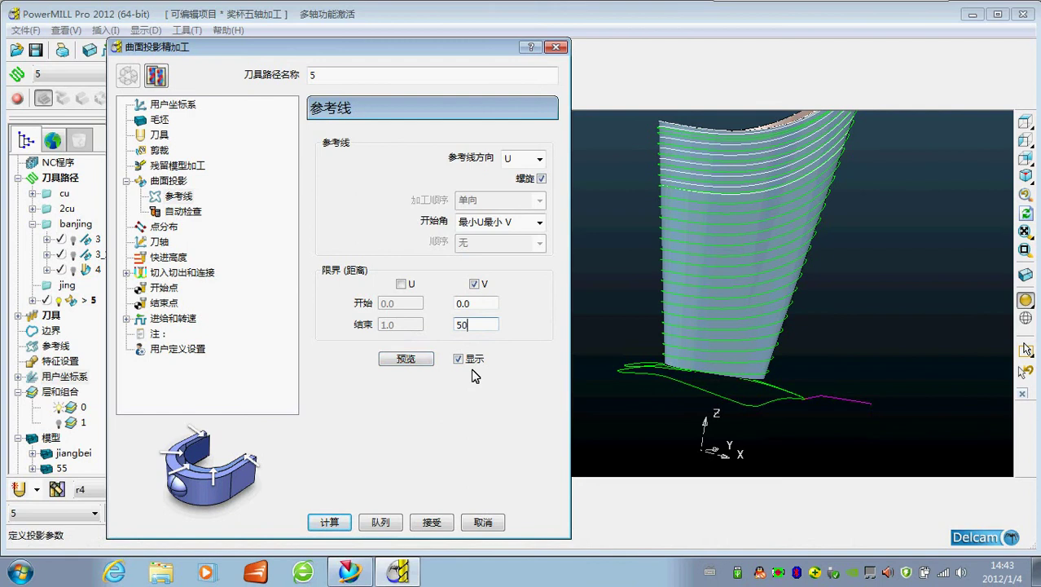
click(419, 363)
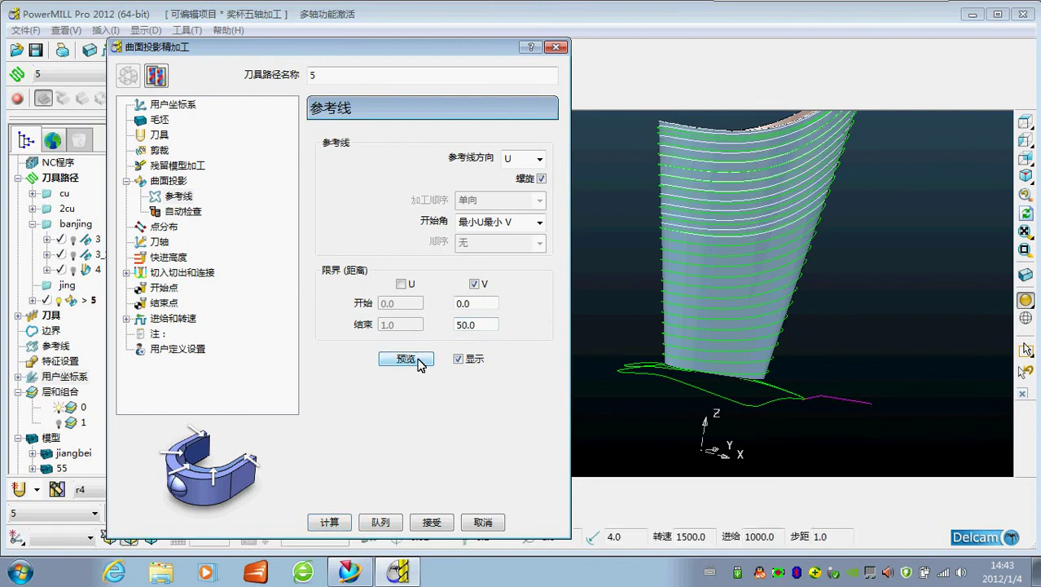
text(100)
click(406, 359)
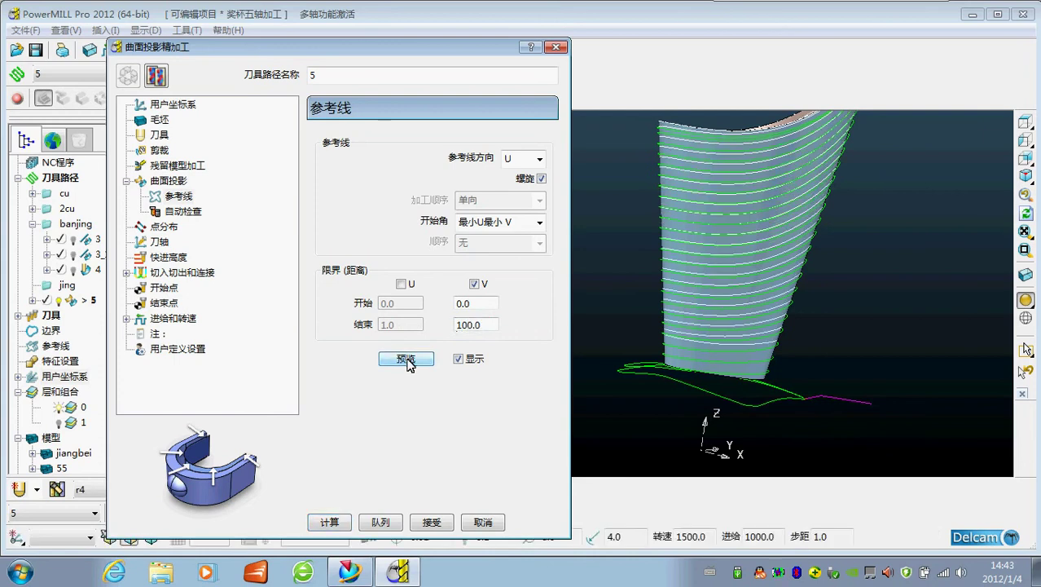
Set the V limit's end distance to 120 and check the previewed pattern at the cup's lower edge
double_click(476, 324)
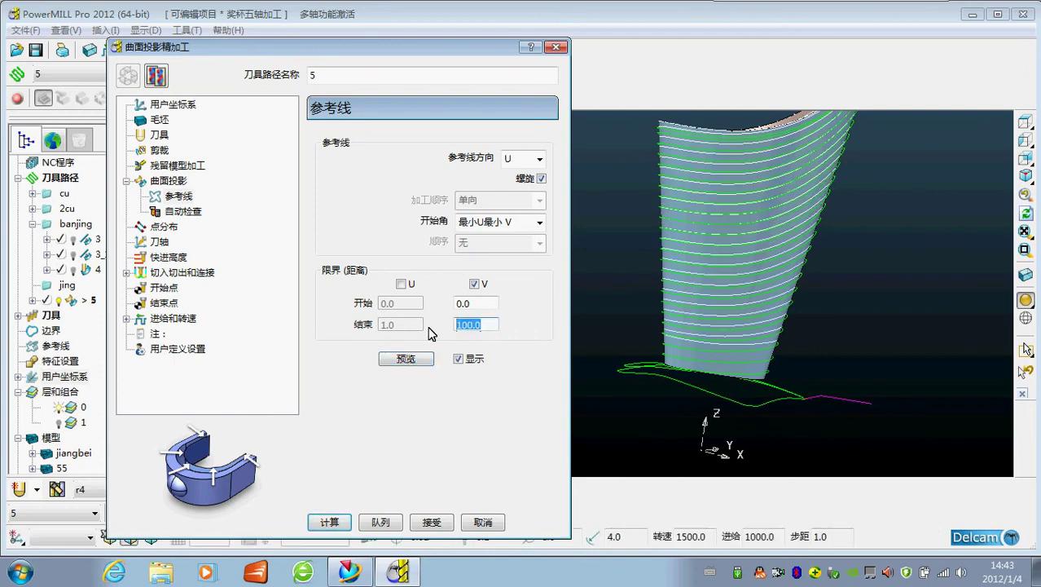
text(120)
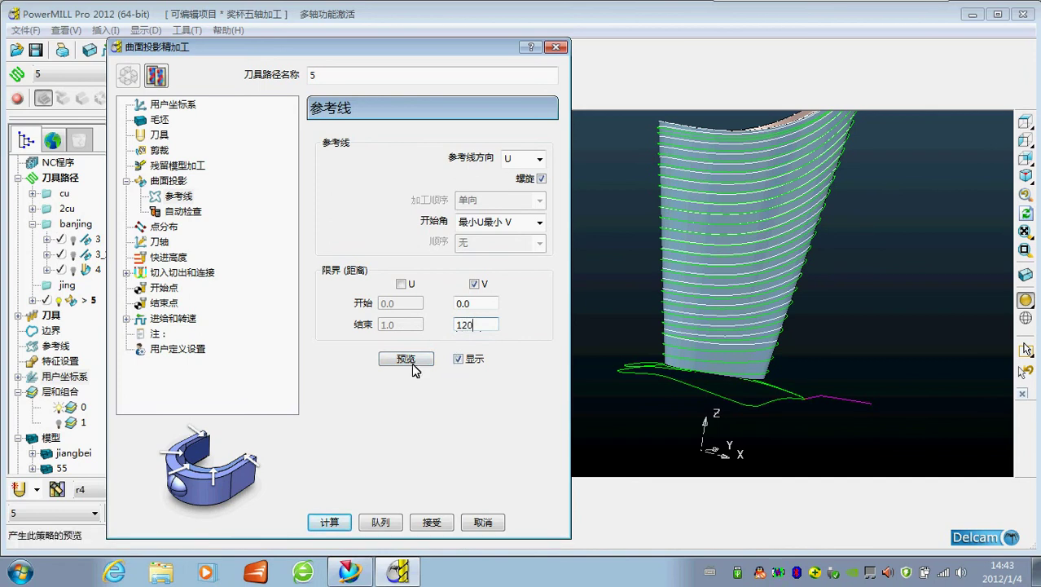
click(412, 363)
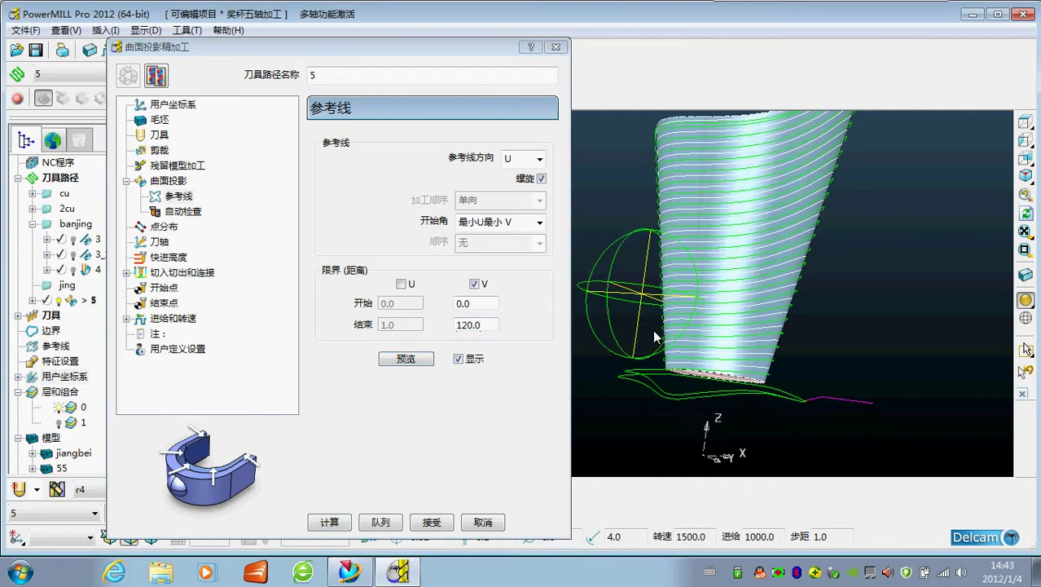
scroll(653, 329, up, 4)
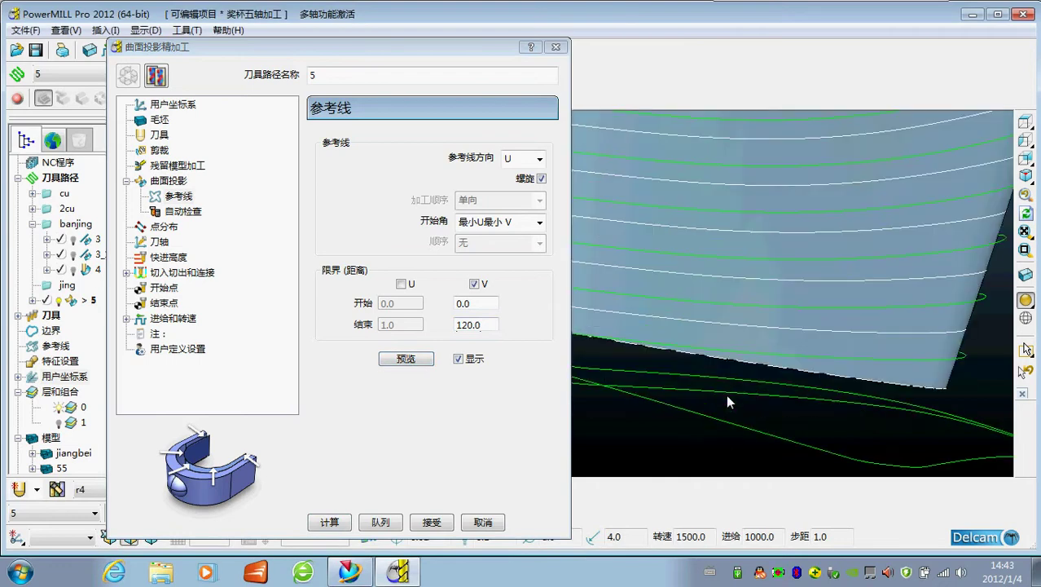
scroll(723, 396, down, 3)
Set the V limit's end distance to 110 and check the previewed pattern at the cup's lower edge
drag(491, 324, 470, 324)
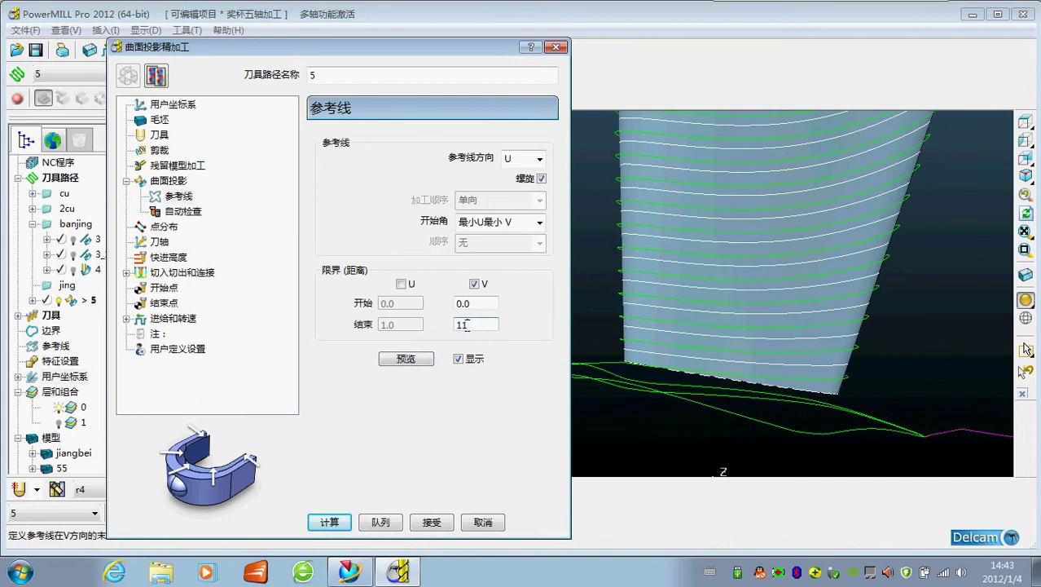
click(422, 363)
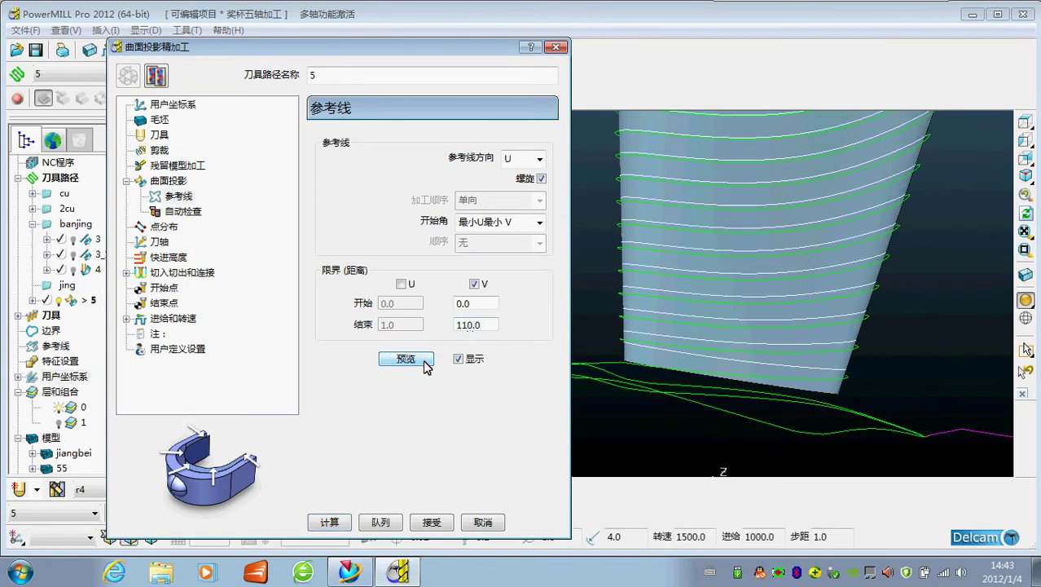
scroll(654, 359, up, 3)
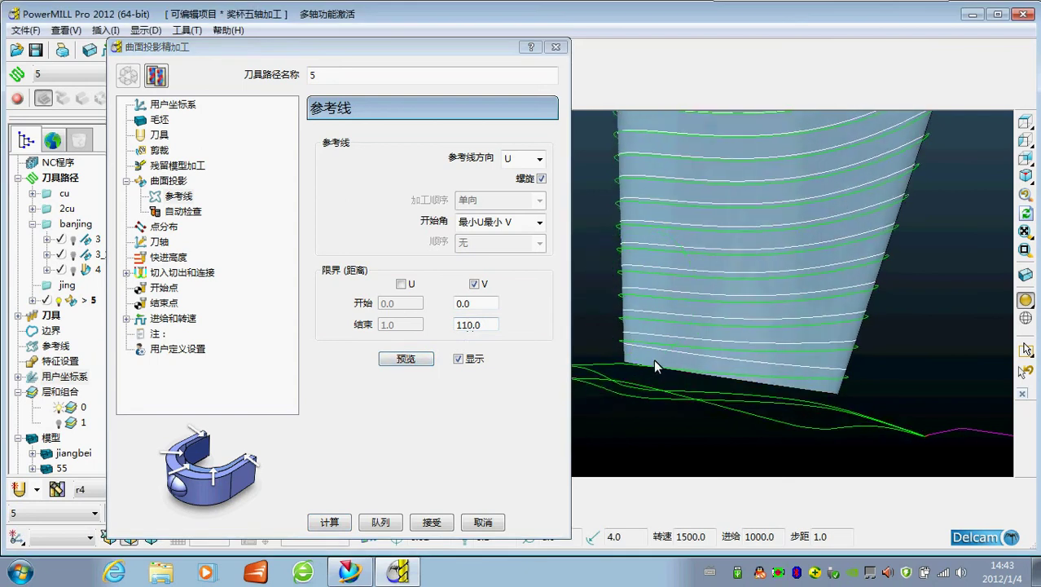
scroll(657, 365, down, 3)
Set the V limit's end distance to 113, preview the pattern and calculate the toolpath
click(480, 324)
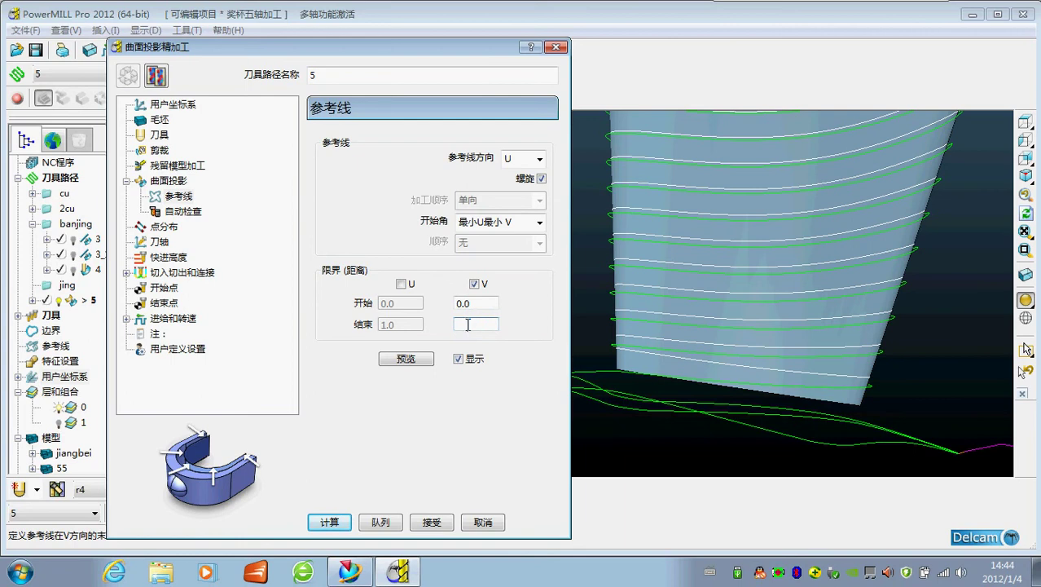
click(419, 359)
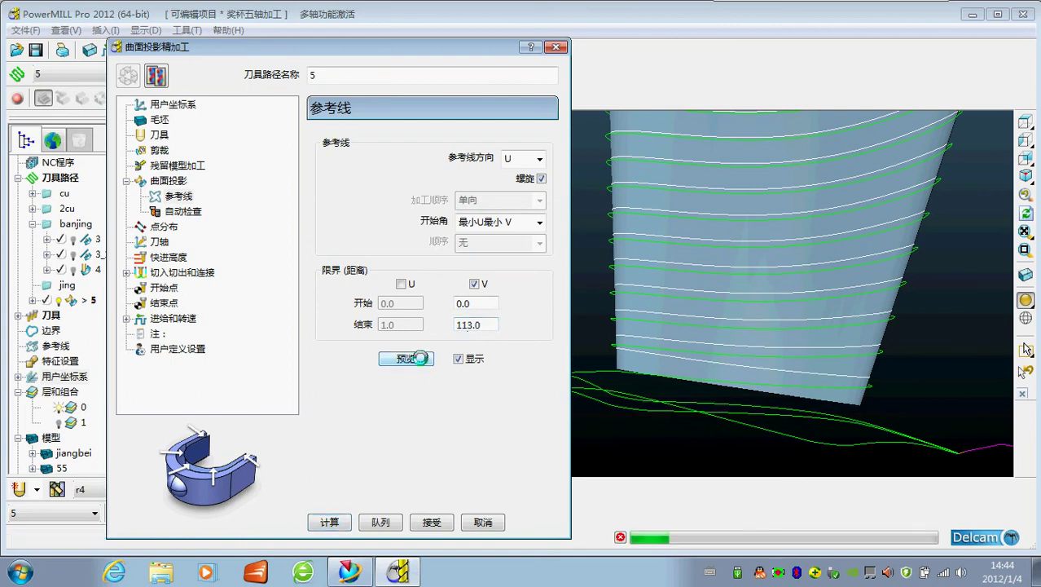
scroll(649, 366, down, 5)
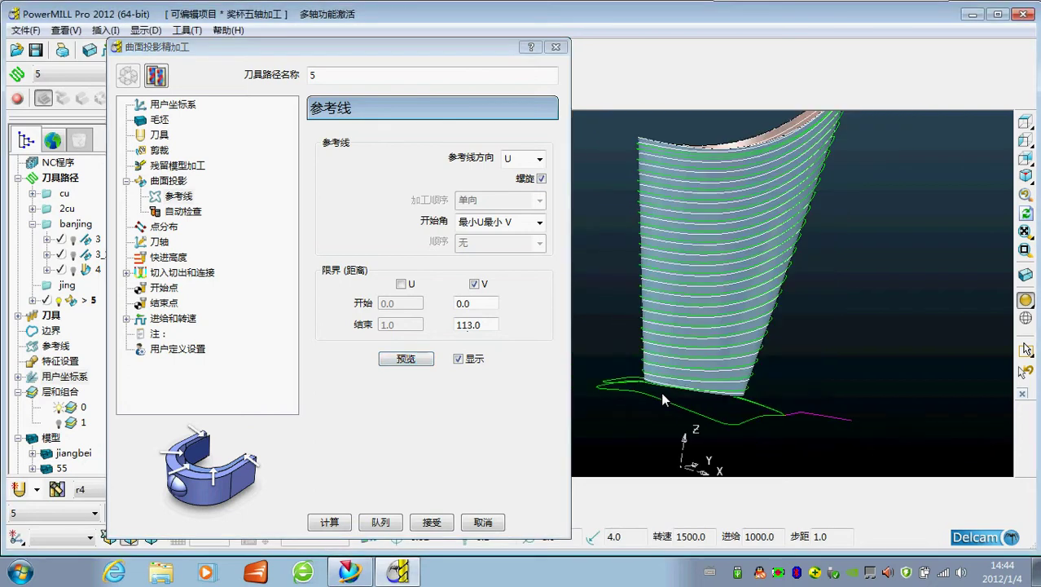
click(335, 521)
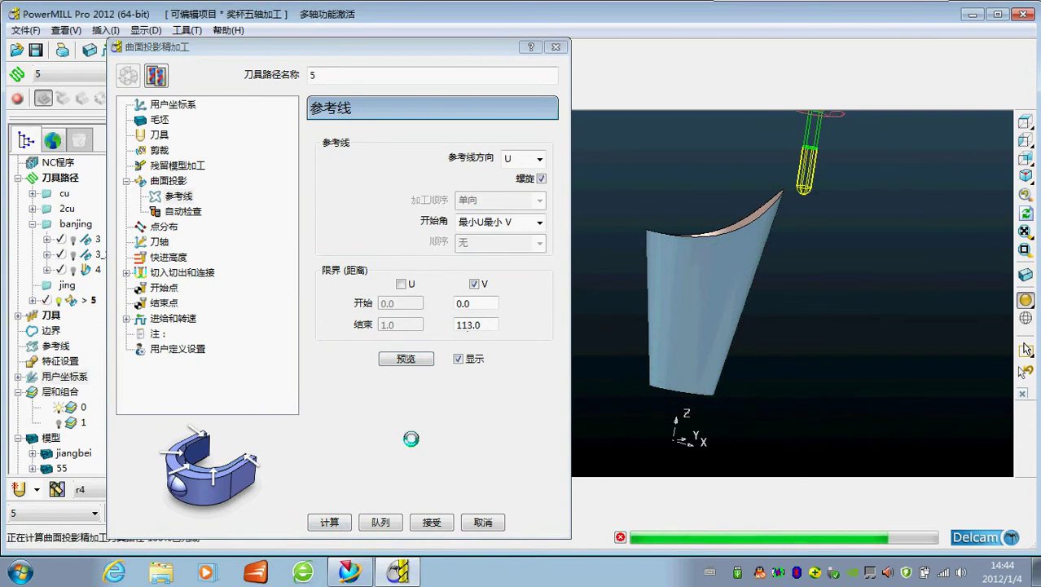
scroll(661, 399, up, 3)
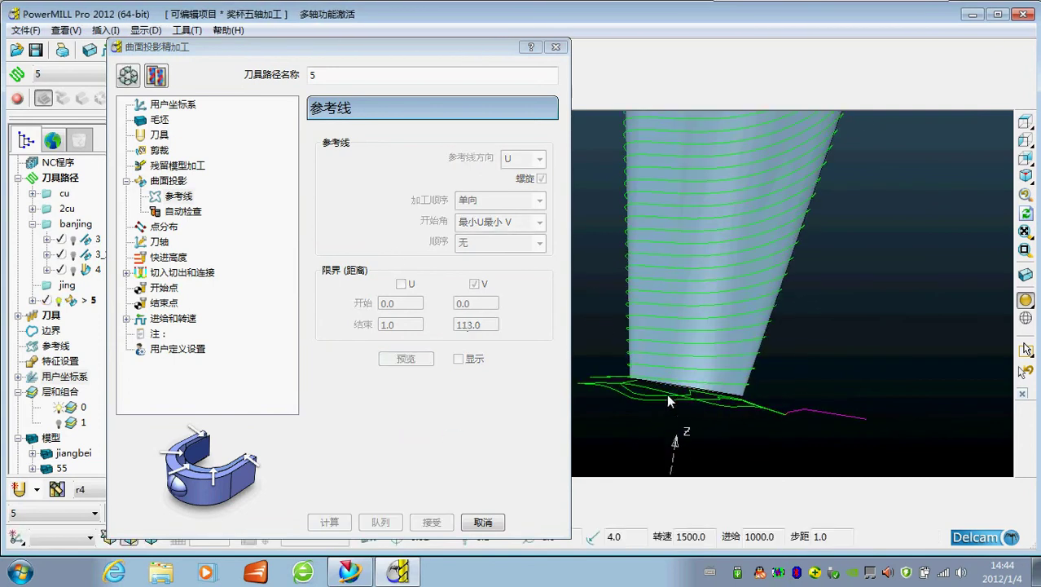
Reopen toolpath 5 for editing and recalculate it with the V limit's end distance at 110
click(129, 75)
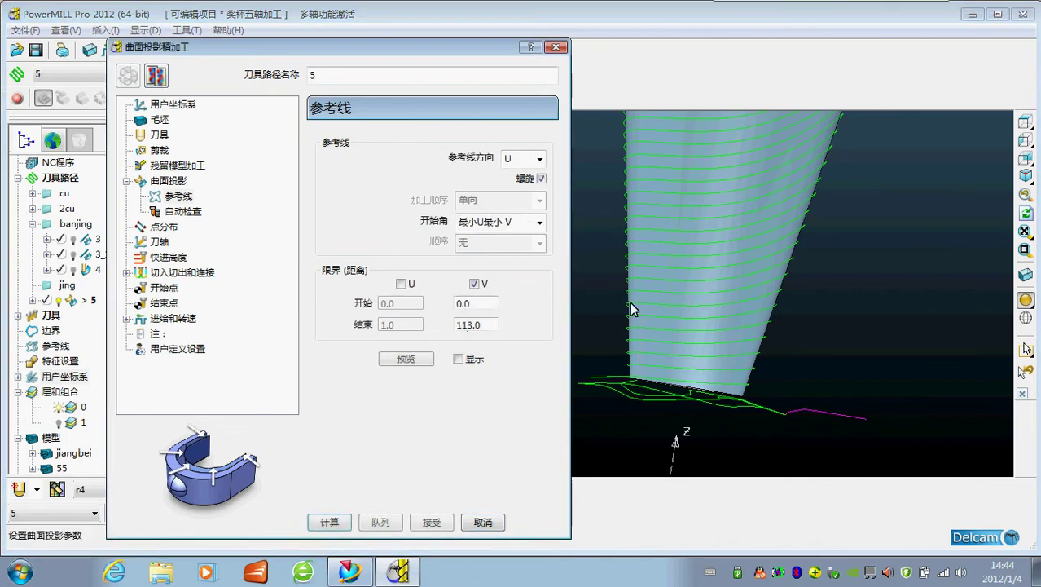
middle_drag(615, 286, 591, 332)
drag(494, 325, 469, 325)
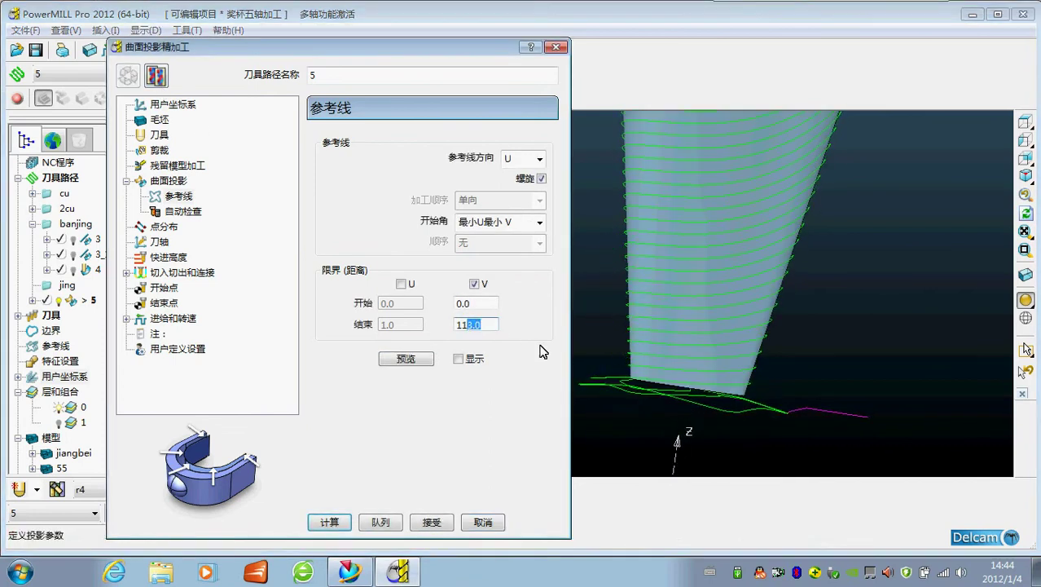
click(333, 521)
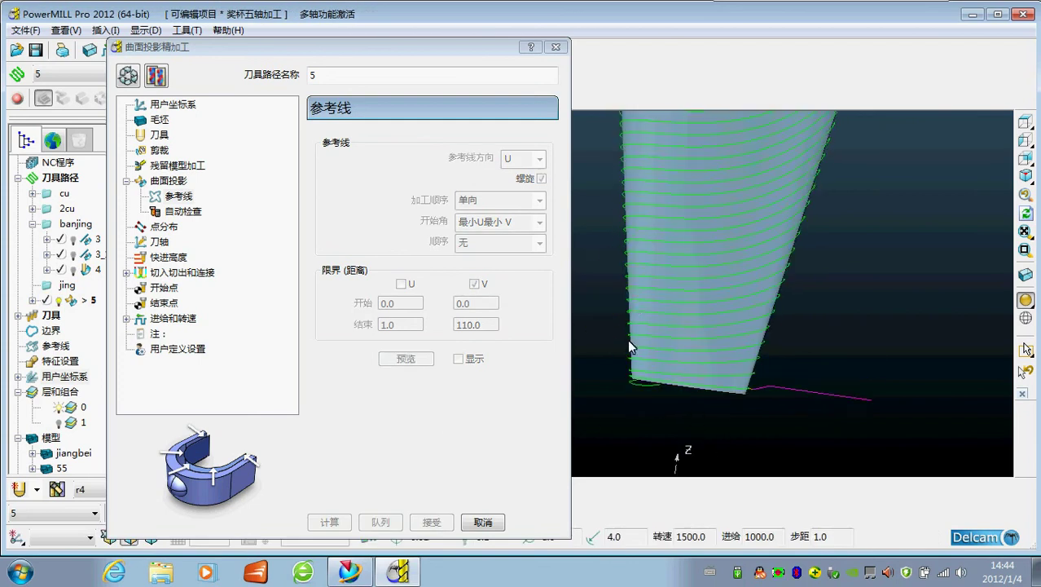
middle_drag(627, 338, 676, 322)
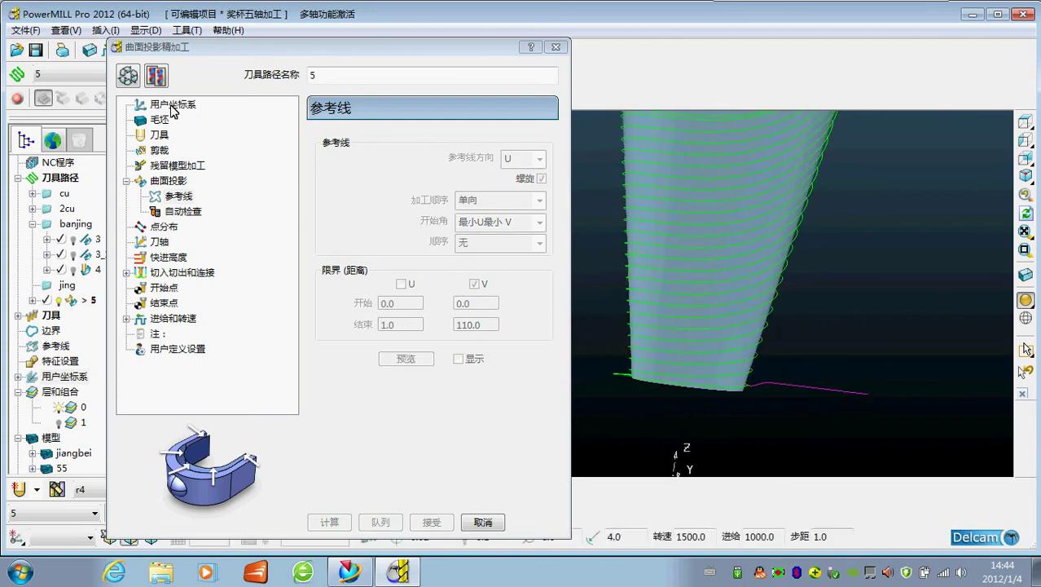
Reopen toolpath 5 for editing and recalculate it with the V limit's end distance at 109
click(128, 75)
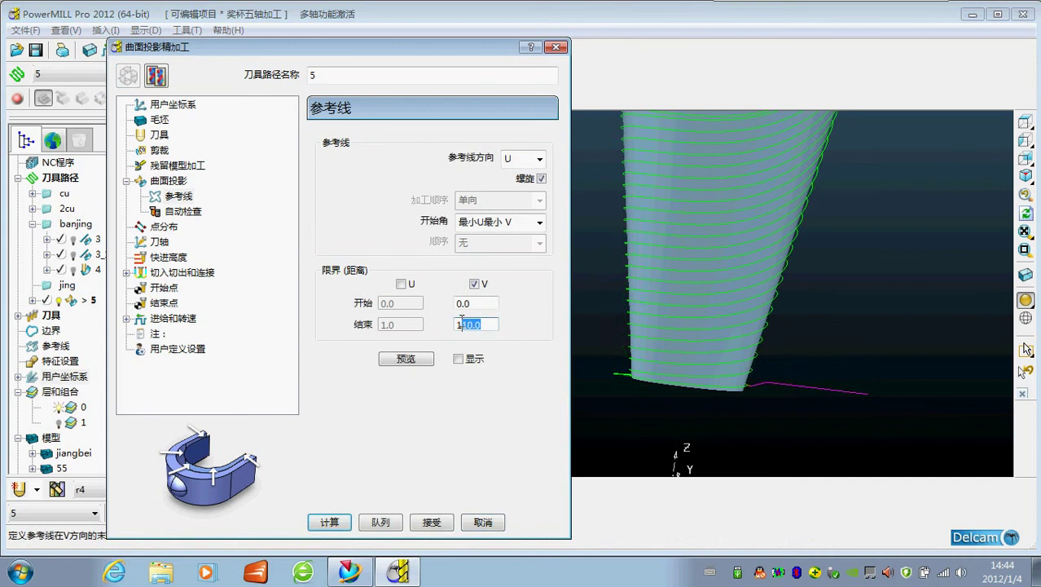
text(09)
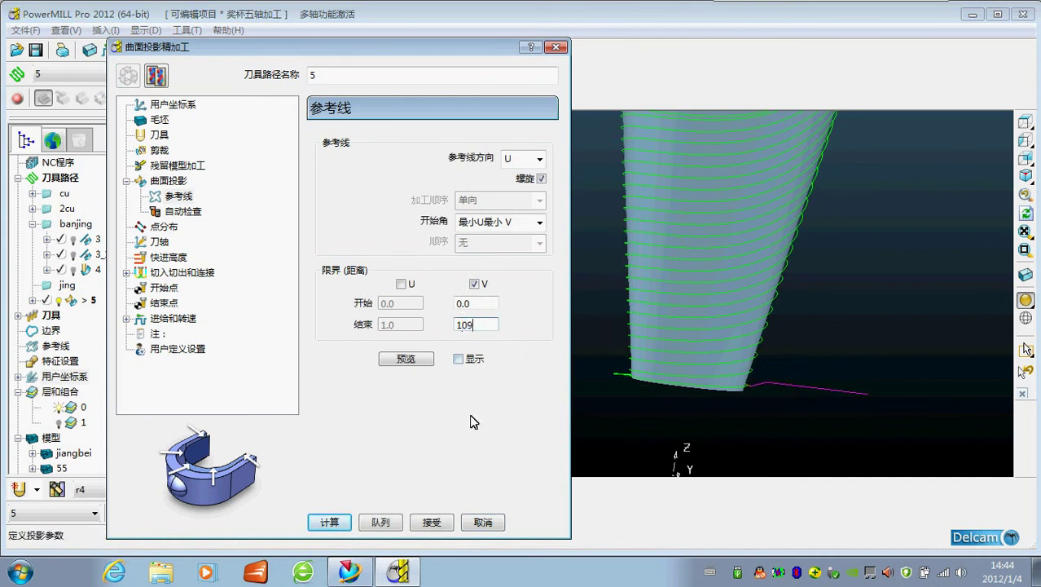
click(330, 522)
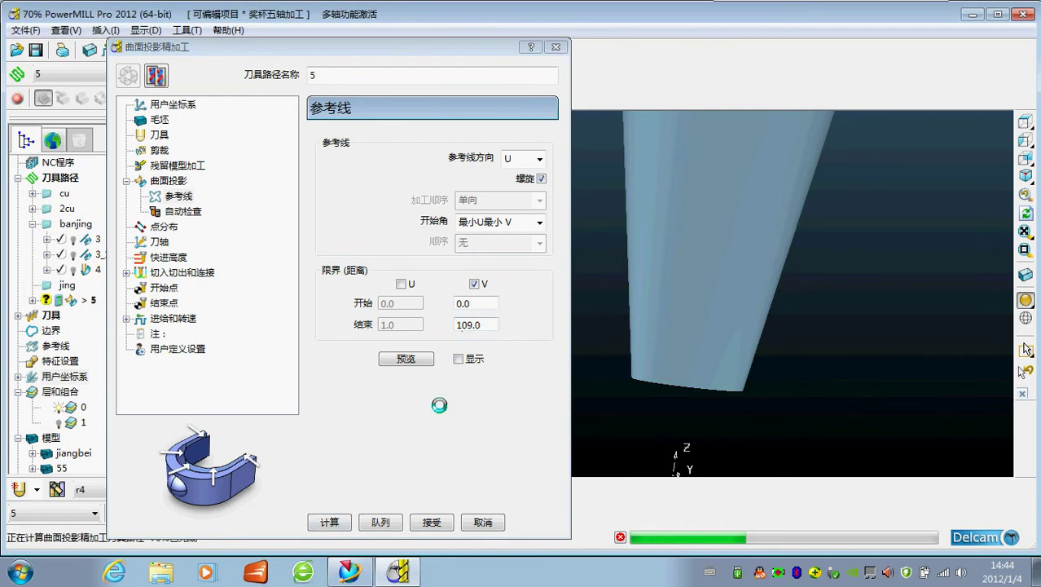
mouse_move(782, 440)
middle_down()
mouse_move(719, 409)
mouse_move(630, 390)
mouse_move(704, 268)
mouse_move(693, 387)
mouse_move(748, 379)
mouse_move(760, 437)
mouse_move(696, 447)
mouse_move(646, 434)
mouse_move(638, 414)
middle_up()
Reopen toolpath 5 for editing, set the V limit's end distance to 108 and recalculate it
click(179, 181)
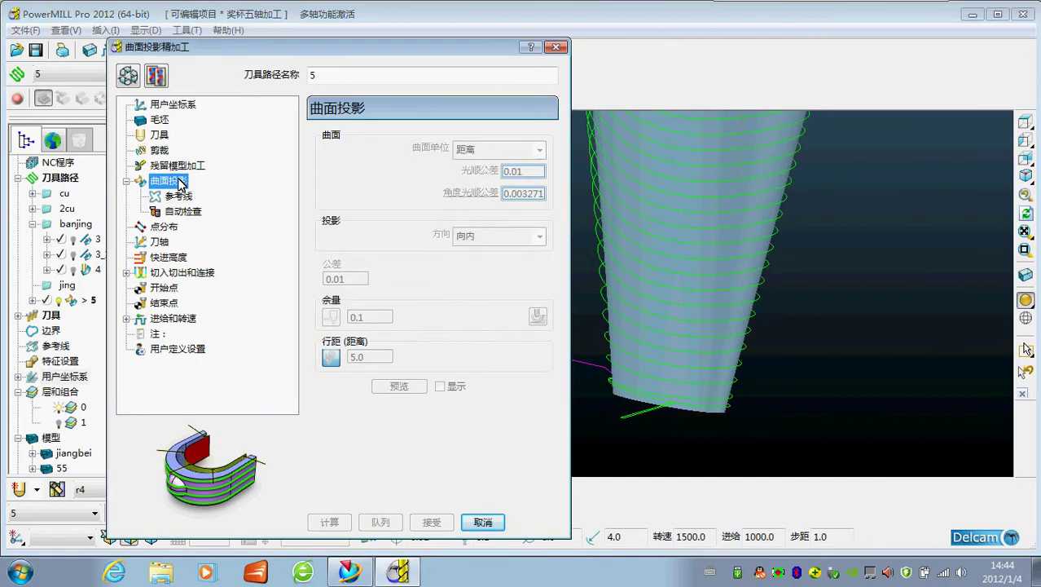
click(128, 76)
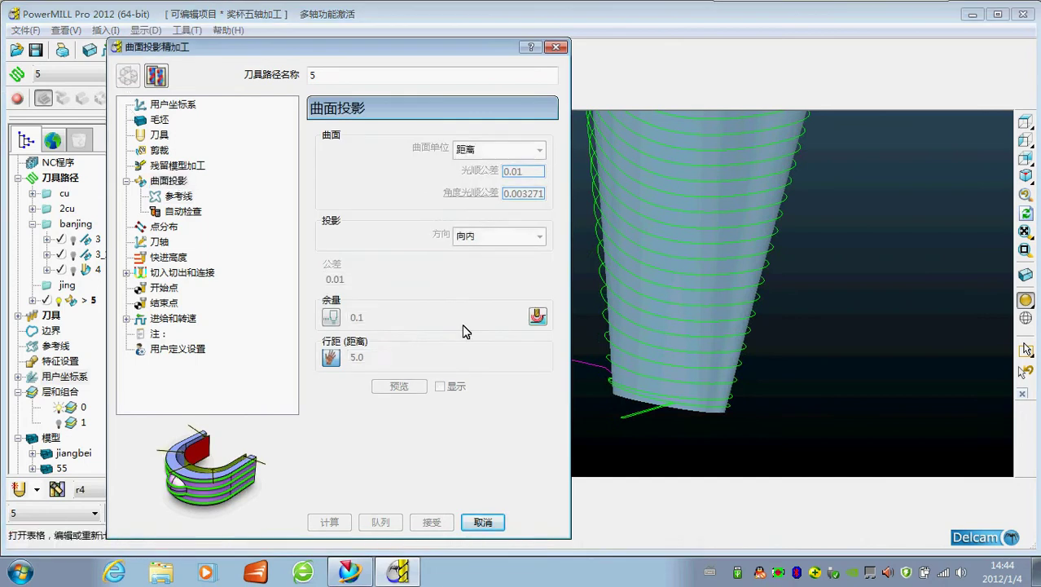
click(178, 195)
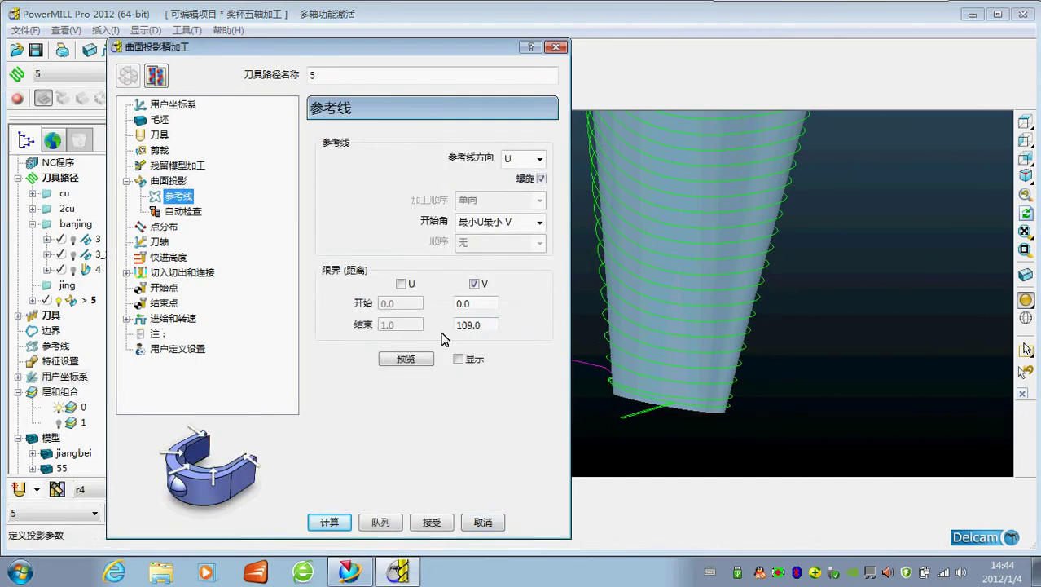
drag(489, 324, 471, 324)
text(8)
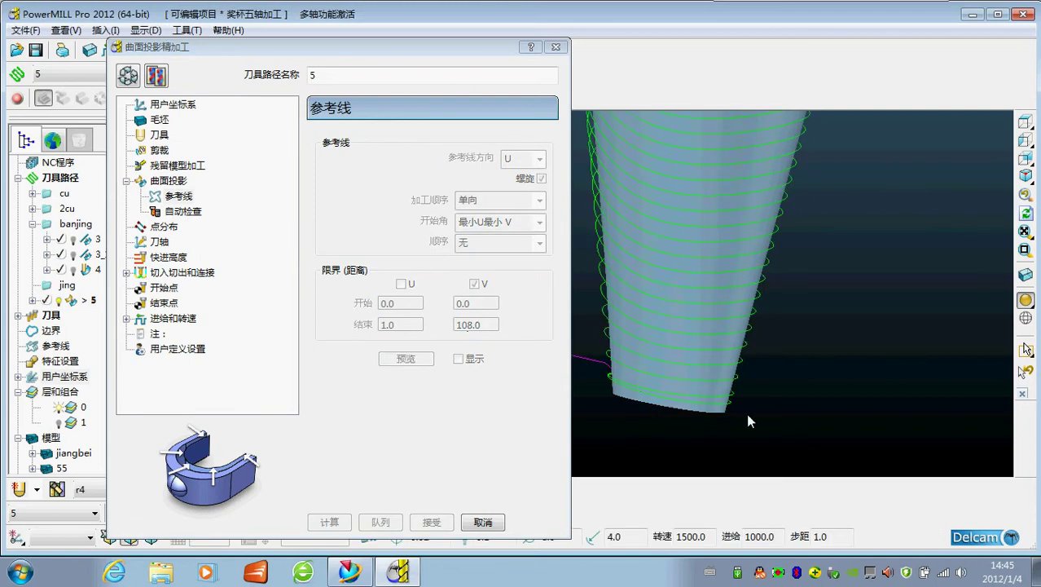
middle_drag(711, 396, 758, 379)
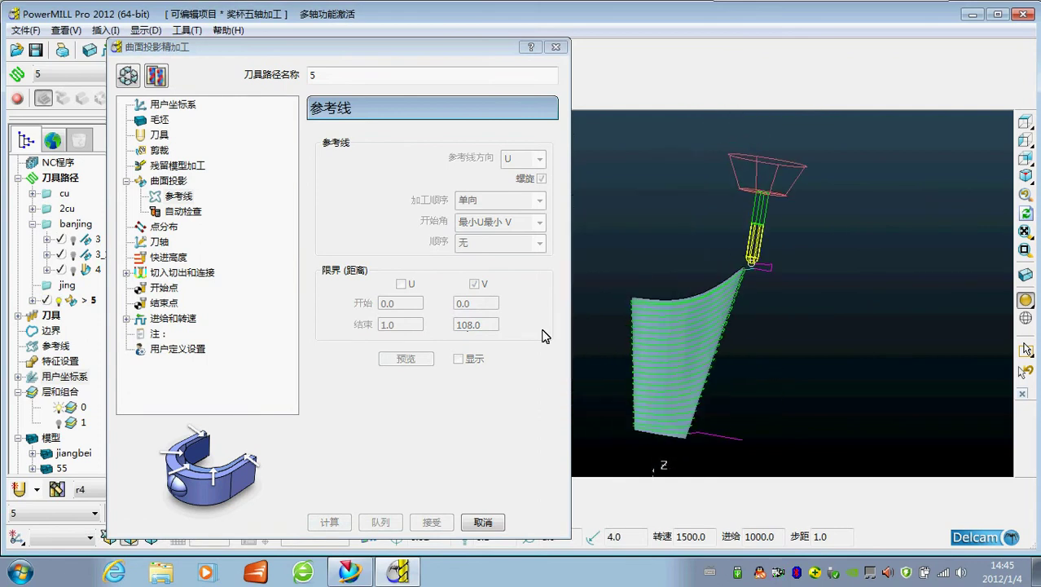
Reopen toolpath 5's surface projection settings, set the stepover to 0.5 and queue it for calculation
click(143, 181)
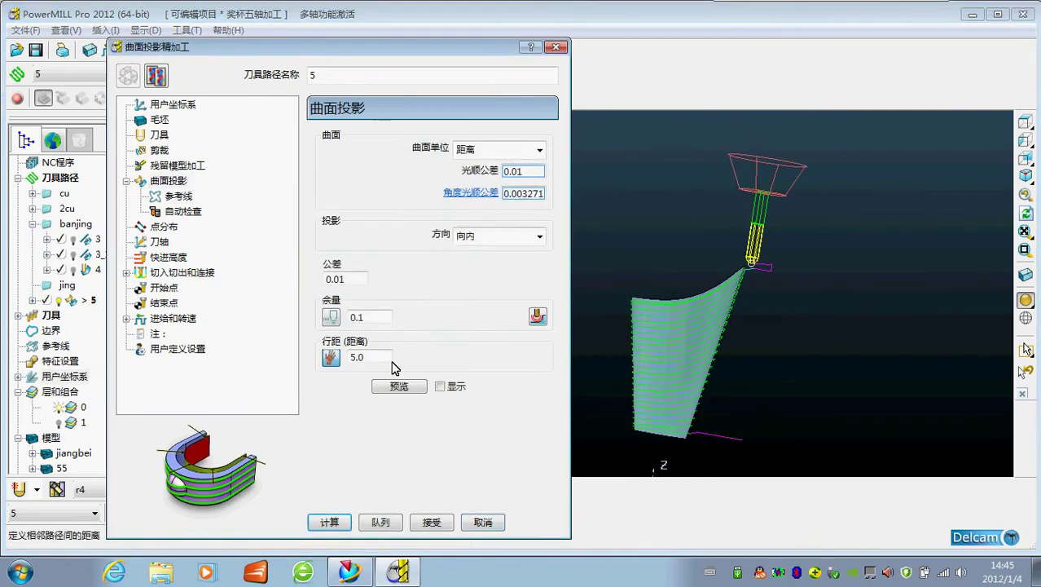
click(365, 359)
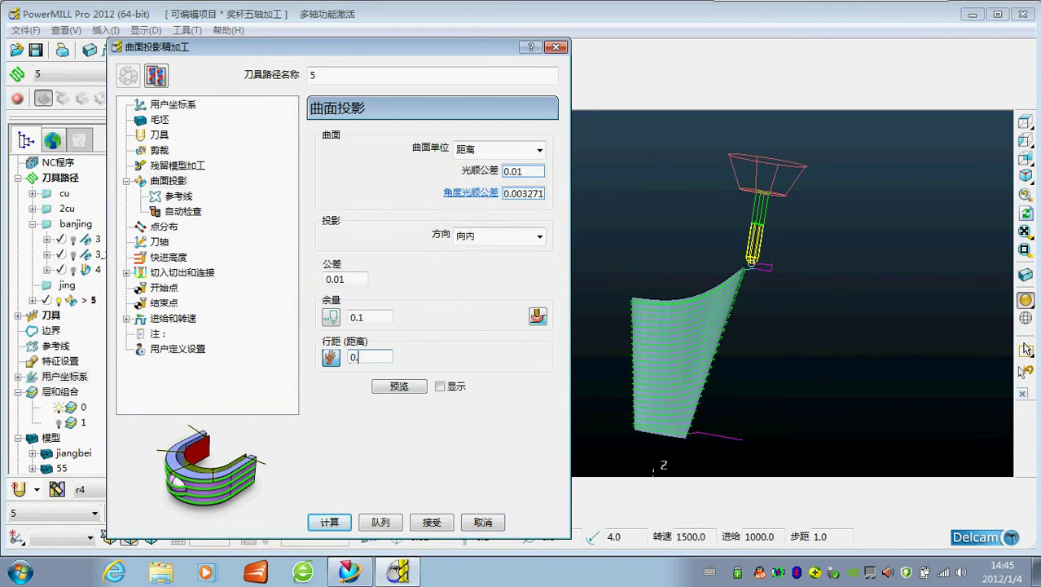
text(5)
click(381, 521)
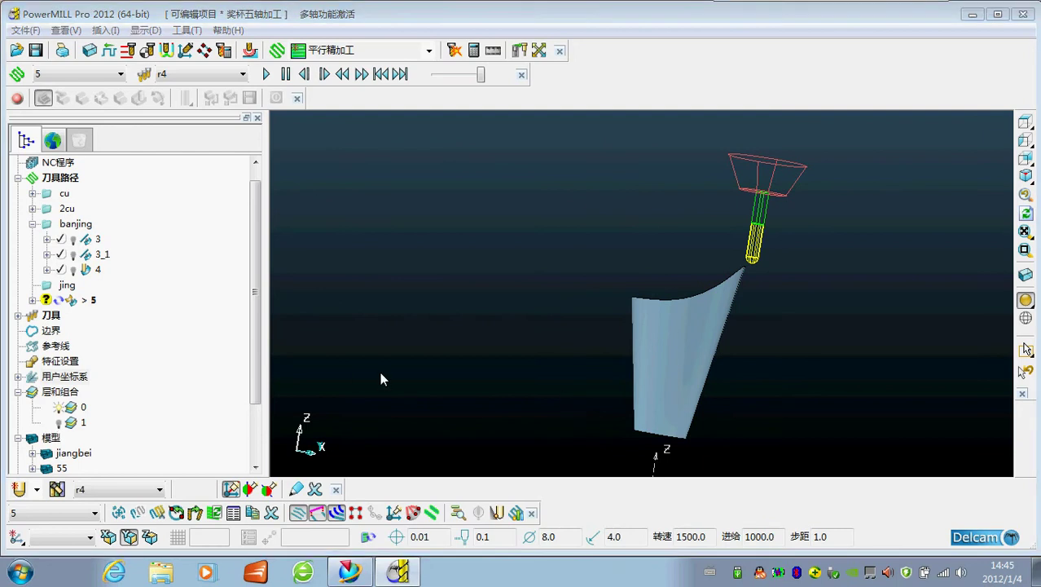
Show the level 1 geometry so the whole trophy with its base is displayed
click(61, 424)
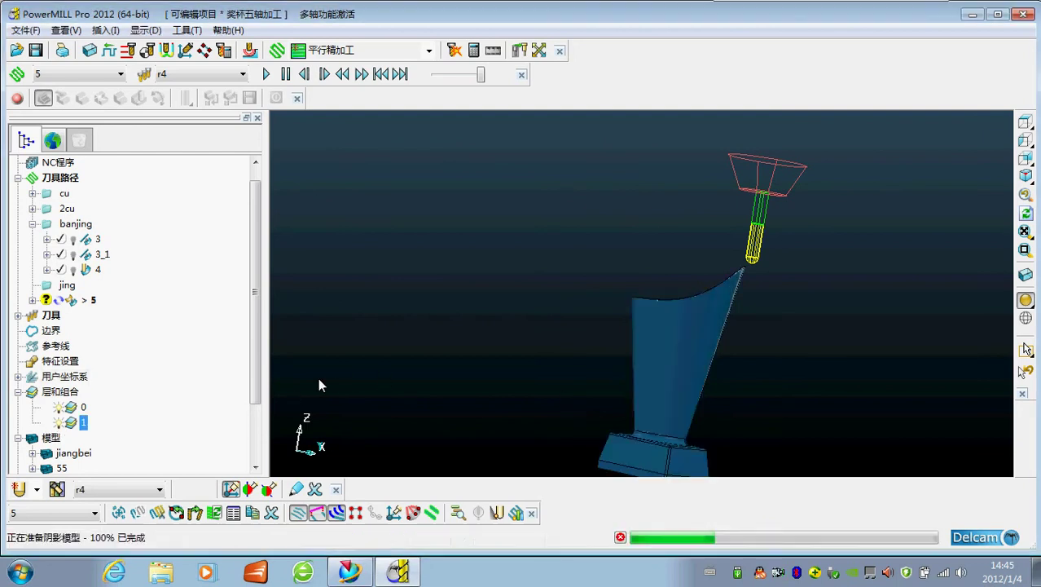
middle_drag(317, 385, 636, 284)
middle_drag(652, 294, 577, 402)
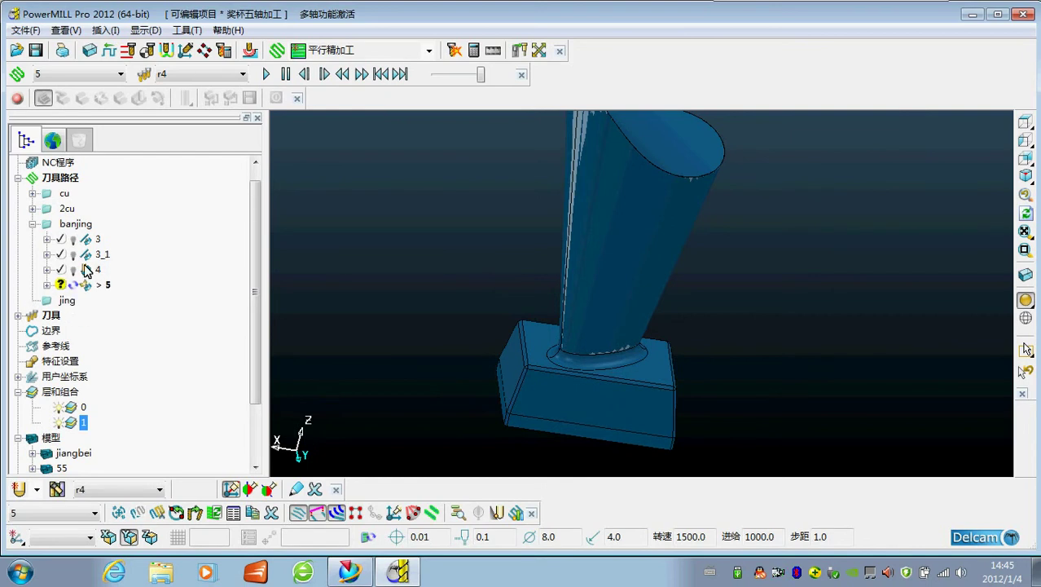
Delete toolpath 3_1 from the banjing folder and activate toolpath 4 on the cup's top face
right_click(99, 257)
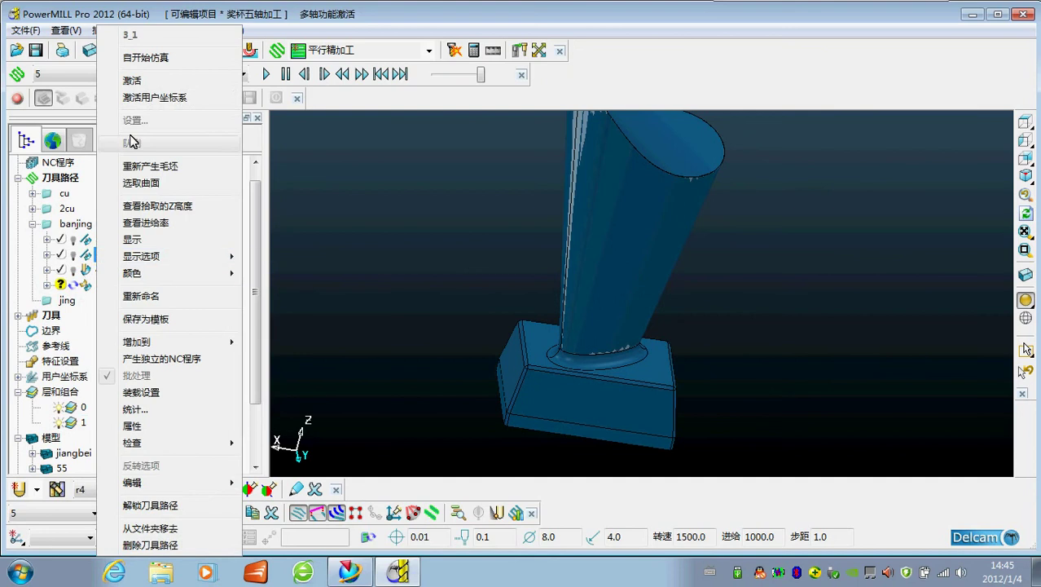
click(146, 545)
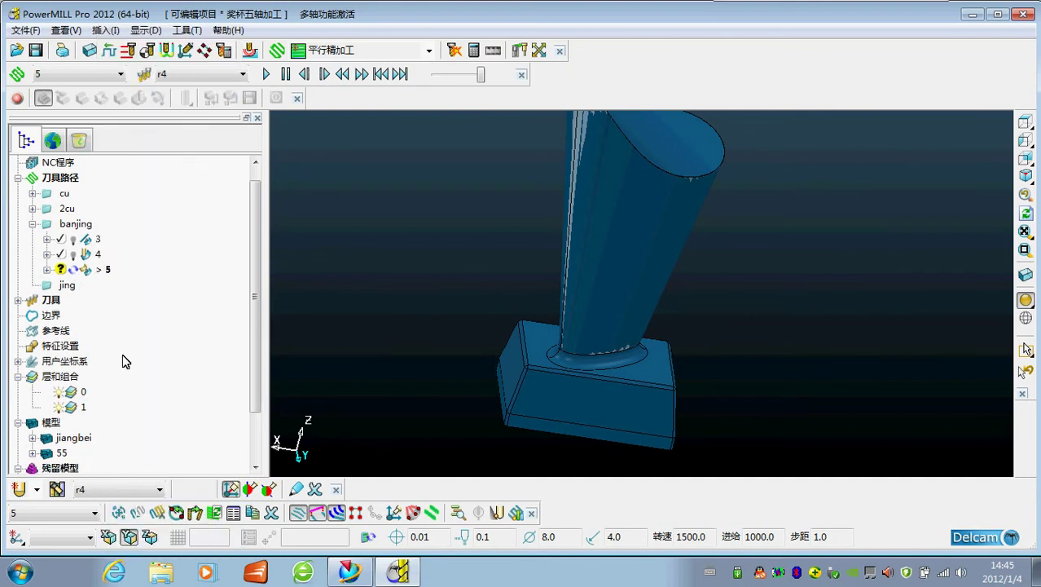
right_click(93, 258)
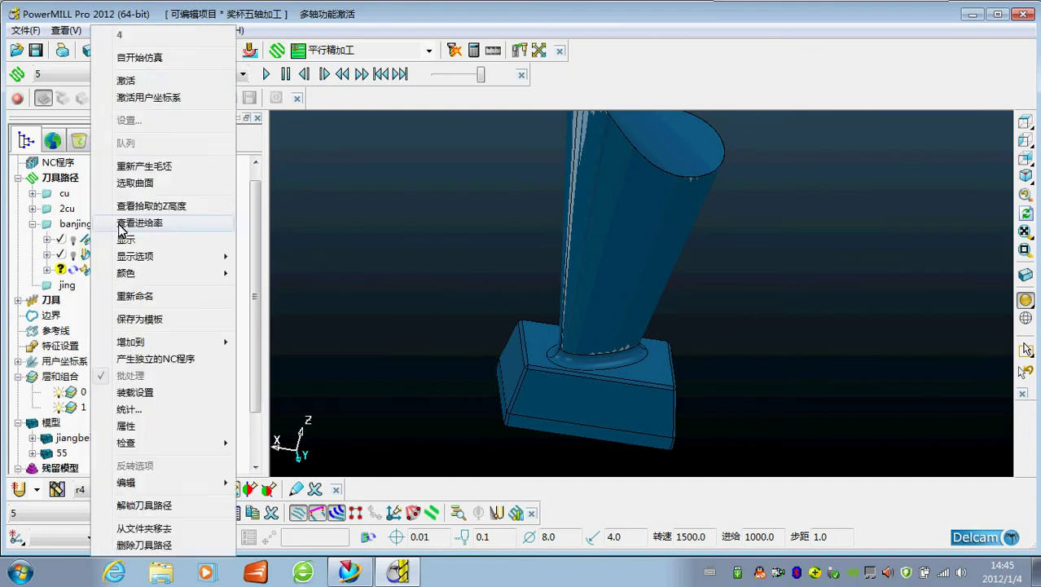
click(147, 84)
middle_drag(638, 329, 489, 269)
scroll(600, 270, down, 3)
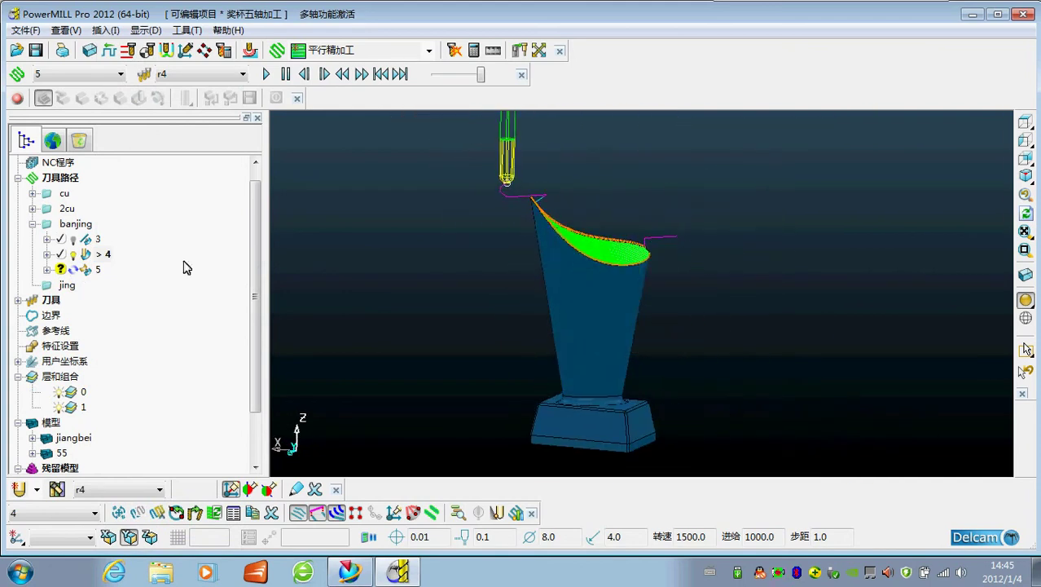
Hide level 0 while keeping level 1 displayed, and inspect the fillet between the cup and its base
middle_drag(737, 372, 668, 368)
scroll(567, 398, up, 3)
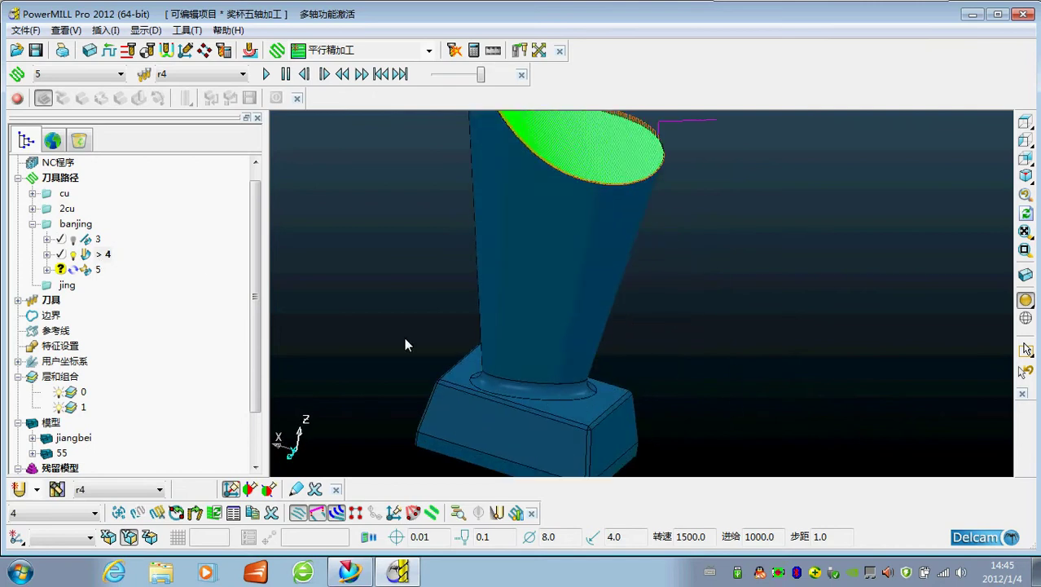
middle_drag(404, 344, 605, 291)
scroll(604, 291, down, 3)
shift+middle_drag(523, 374, 593, 320)
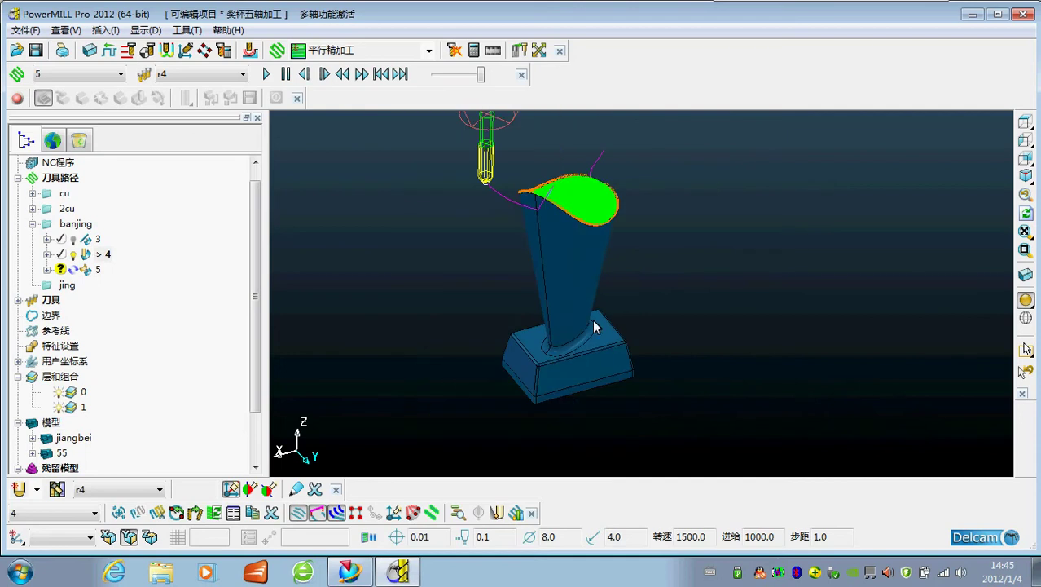
click(60, 407)
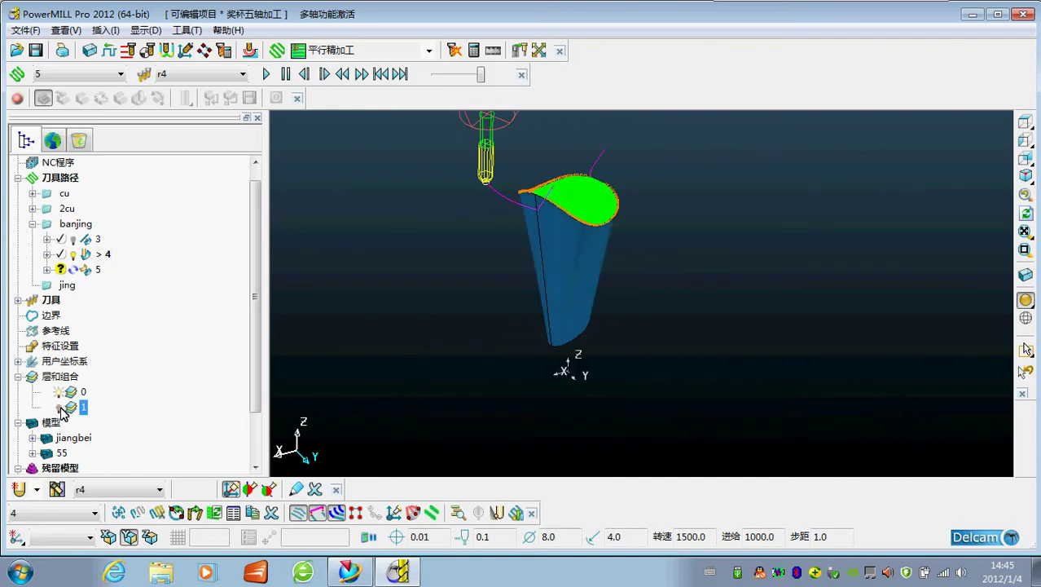
click(61, 408)
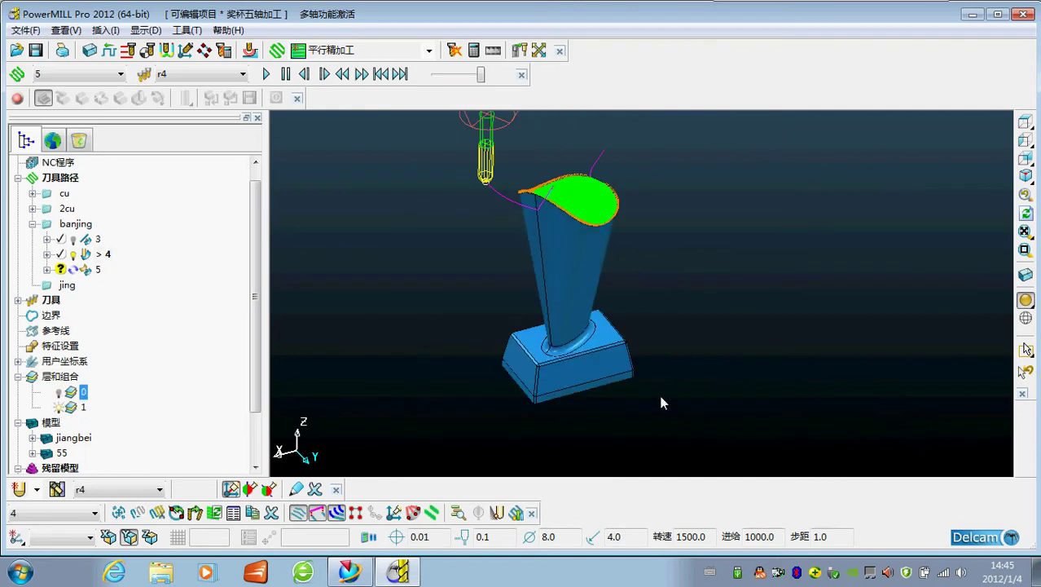
middle_drag(664, 403, 492, 380)
scroll(641, 337, up, 5)
middle_drag(692, 377, 532, 335)
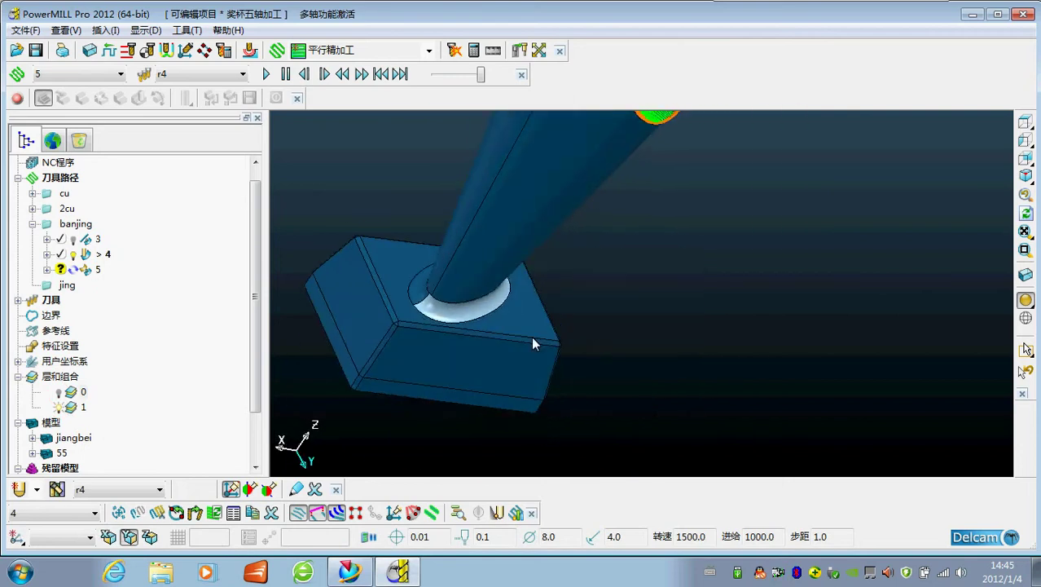
scroll(476, 330, up, 3)
scroll(771, 365, down, 5)
middle_drag(755, 367, 638, 337)
scroll(555, 365, up, 4)
middle_drag(555, 365, 488, 362)
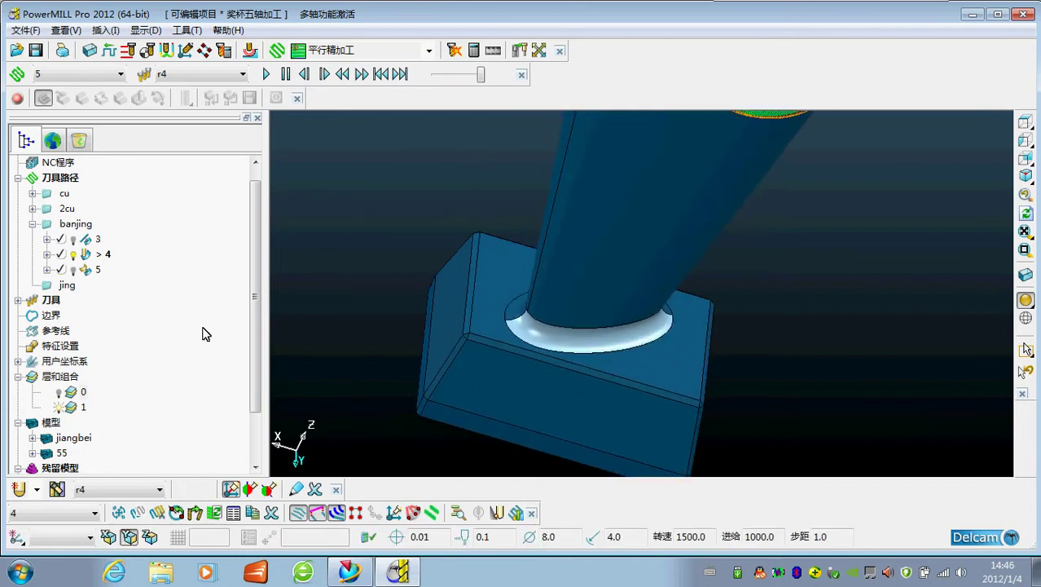
Activate toolpath 5 and inspect the spacing of its passes near the cup's upper rim
right_click(92, 280)
click(128, 80)
middle_drag(564, 321, 635, 286)
scroll(548, 310, down, 3)
middle_drag(547, 311, 782, 422)
scroll(699, 340, up, 3)
scroll(677, 293, up, 3)
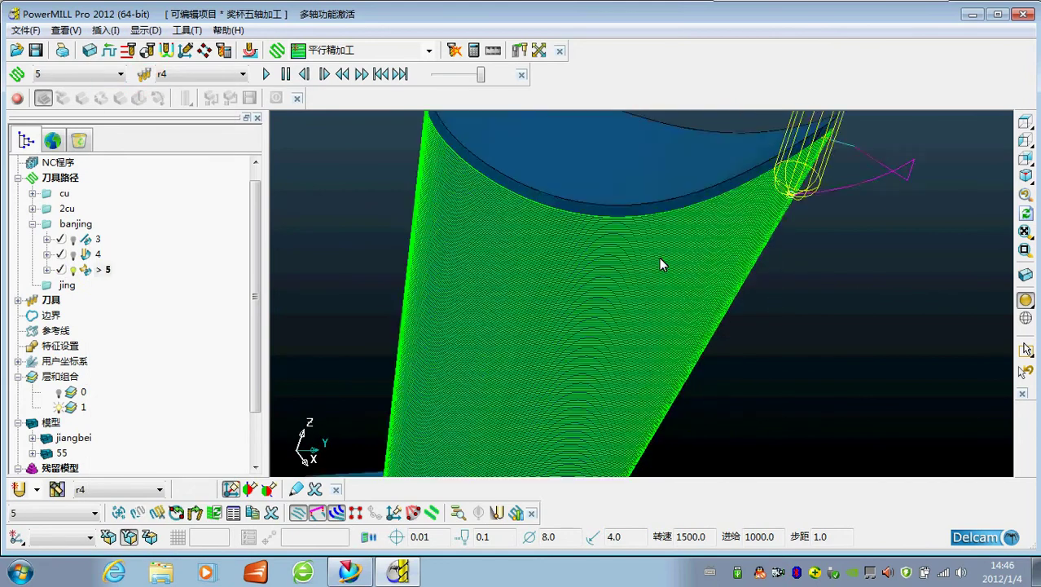
scroll(636, 269, down, 3)
scroll(631, 244, up, 5)
scroll(709, 248, down, 6)
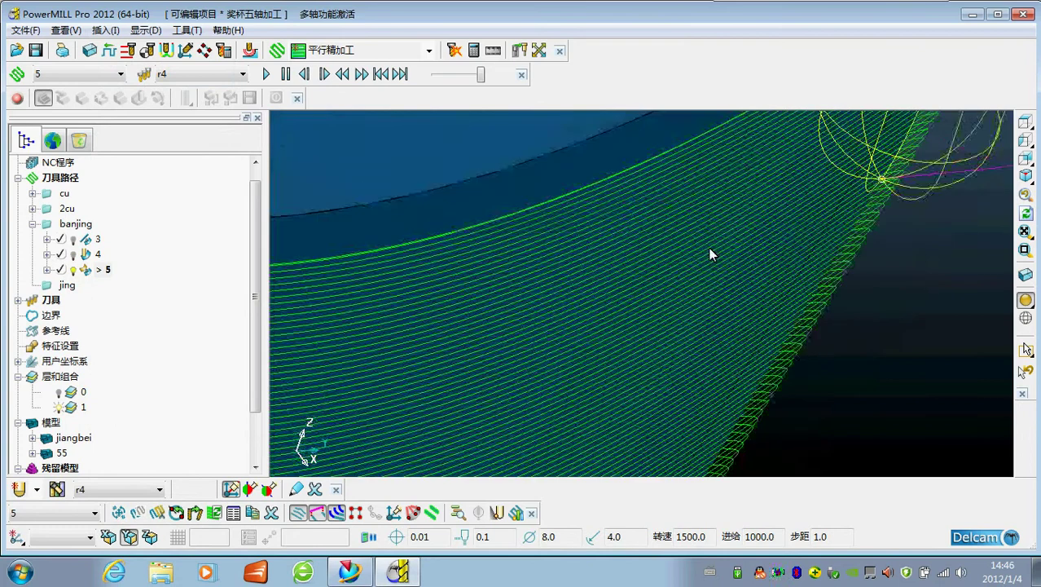
scroll(658, 300, down, 2)
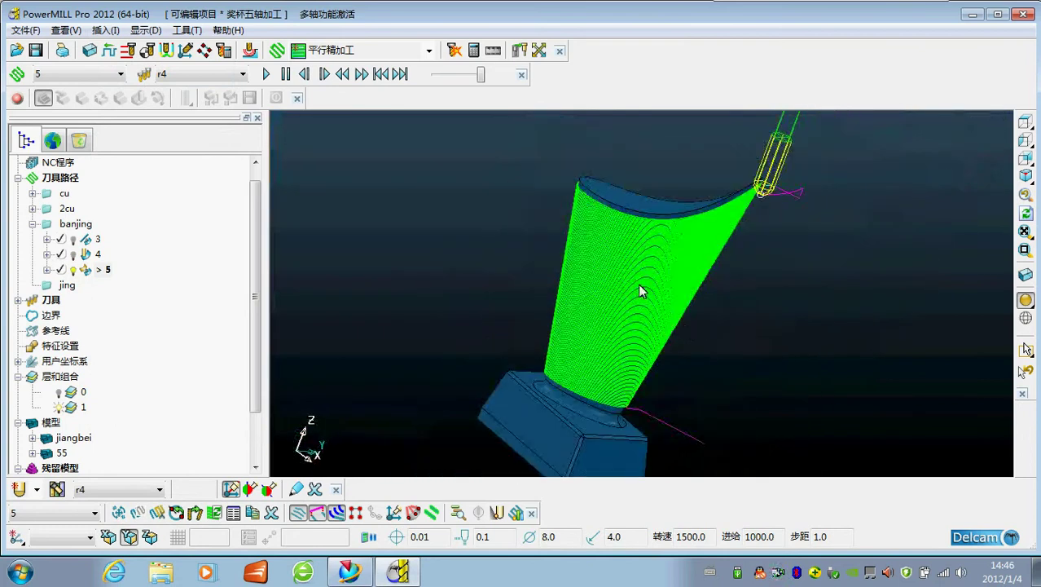
Examine where toolpath 5's passes end at the cup's lower edge above the base fillet
middle_drag(639, 291, 551, 372)
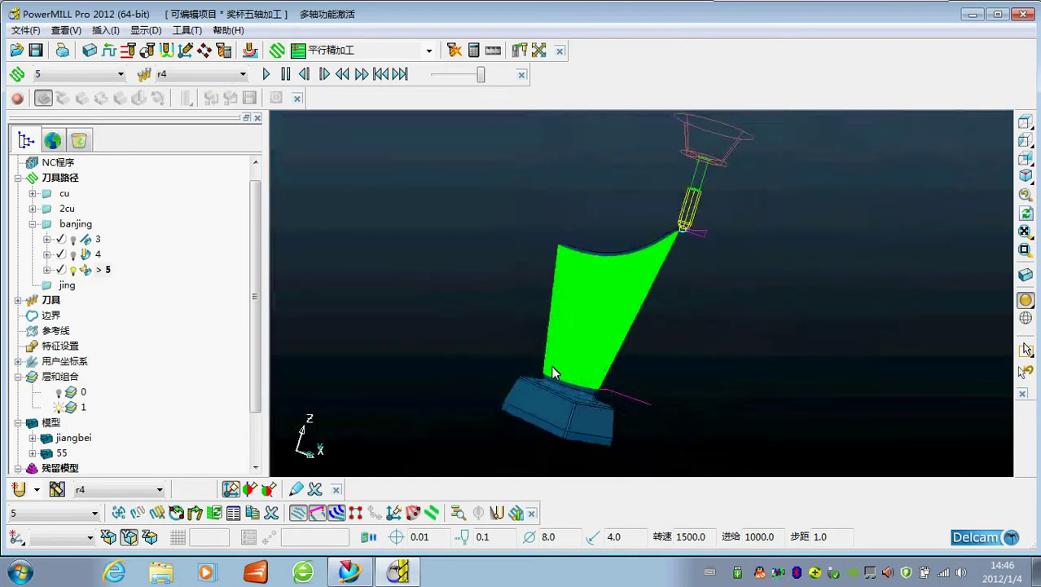
scroll(579, 334, up, 6)
scroll(570, 354, down, 5)
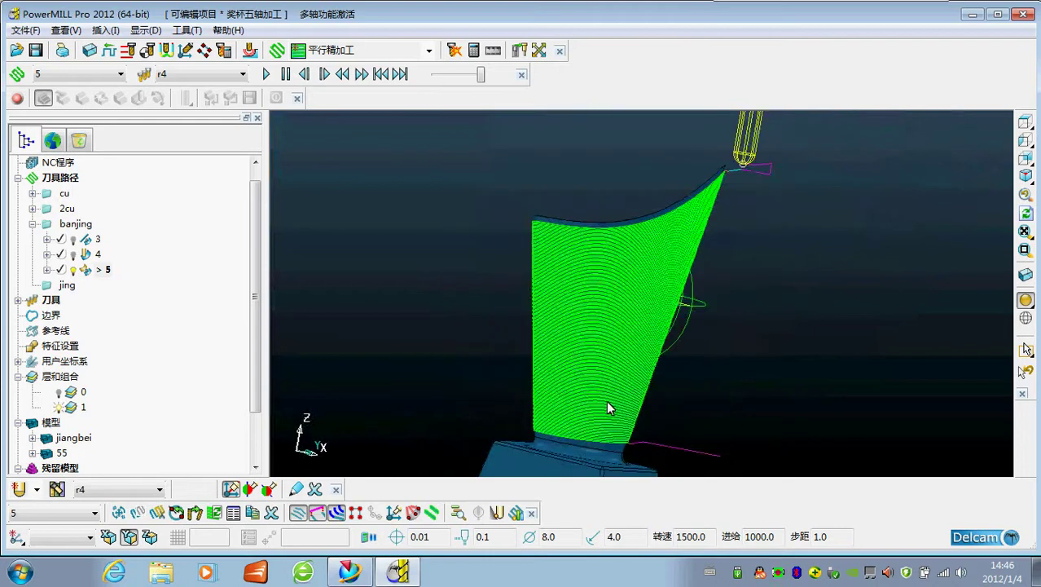
middle_drag(609, 344, 637, 365)
scroll(630, 351, up, 2)
scroll(632, 342, down, 2)
scroll(633, 340, down, 2)
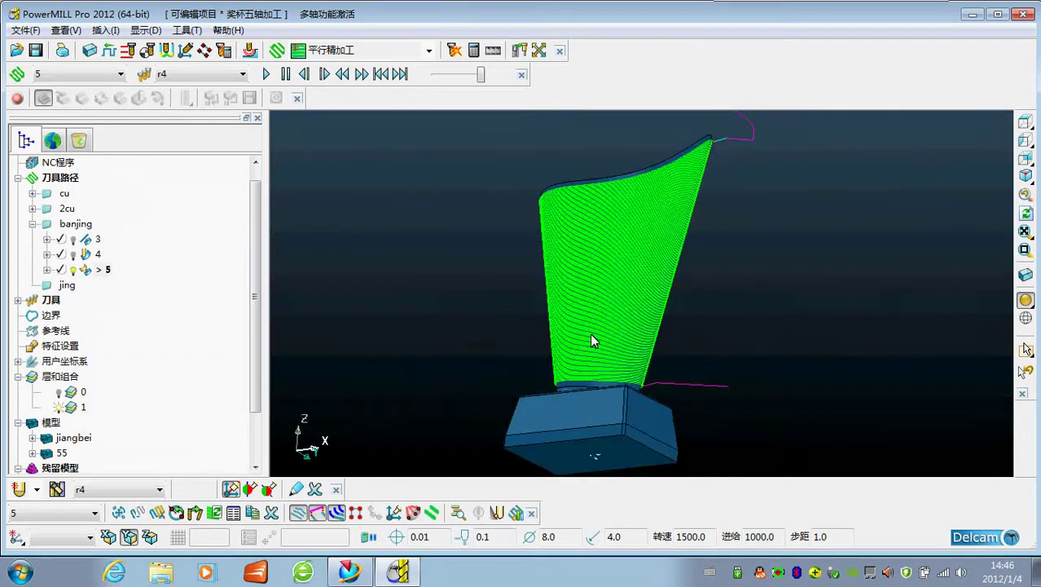
middle_drag(592, 339, 586, 310)
scroll(574, 368, down, 2)
scroll(577, 369, up, 3)
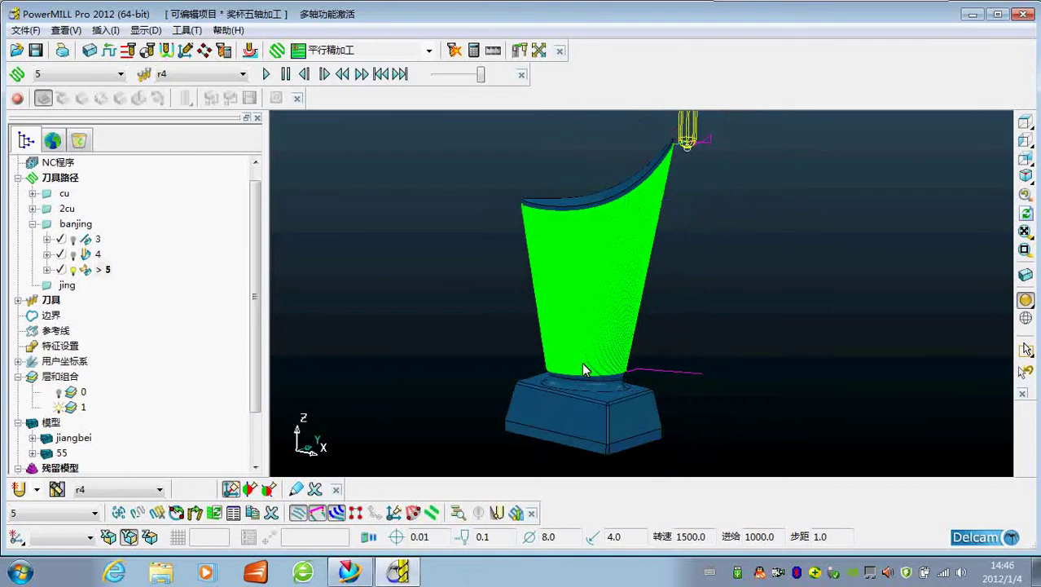
scroll(547, 373, up, 4)
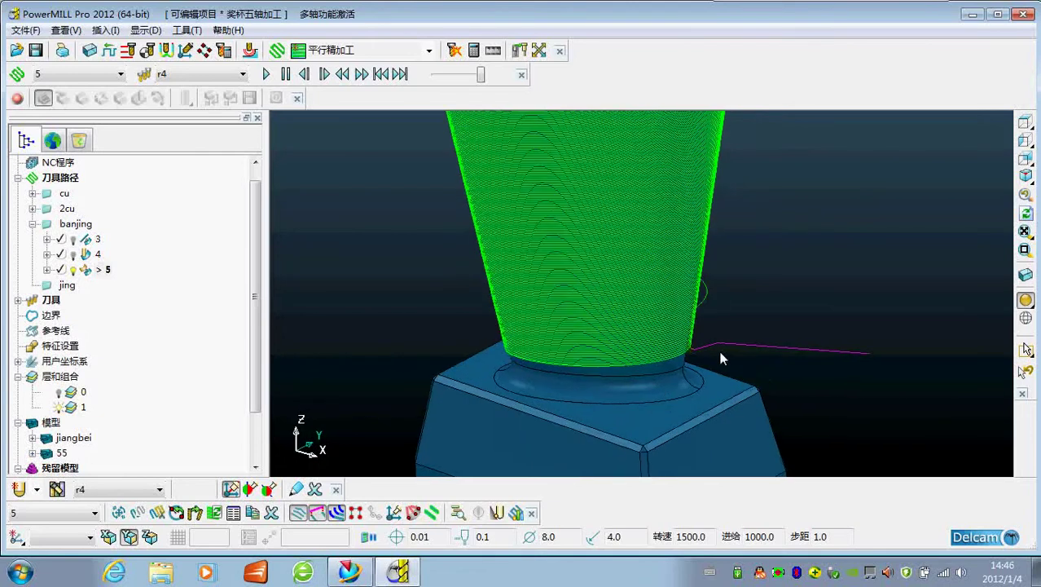
scroll(683, 331, up, 1)
middle_drag(683, 332, 677, 381)
scroll(651, 326, down, 3)
scroll(644, 326, up, 2)
scroll(676, 376, down, 2)
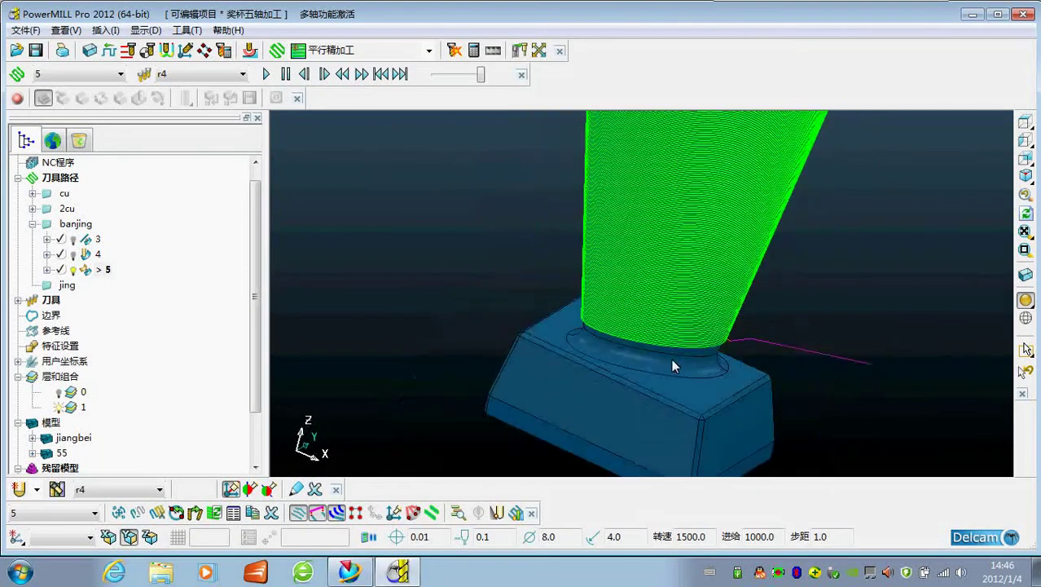